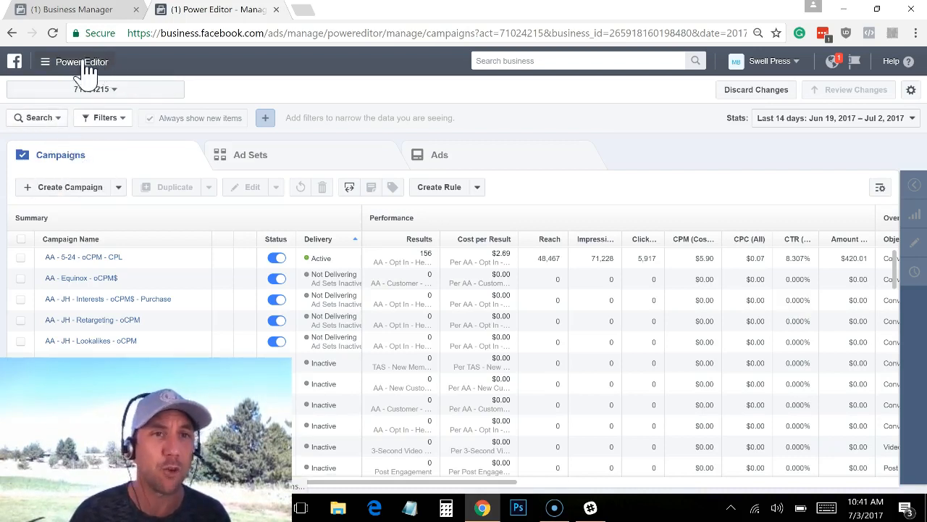
Start a new campaign and name it "AA - 7-3-17 - Retar - oCPM".
left_click(71, 188)
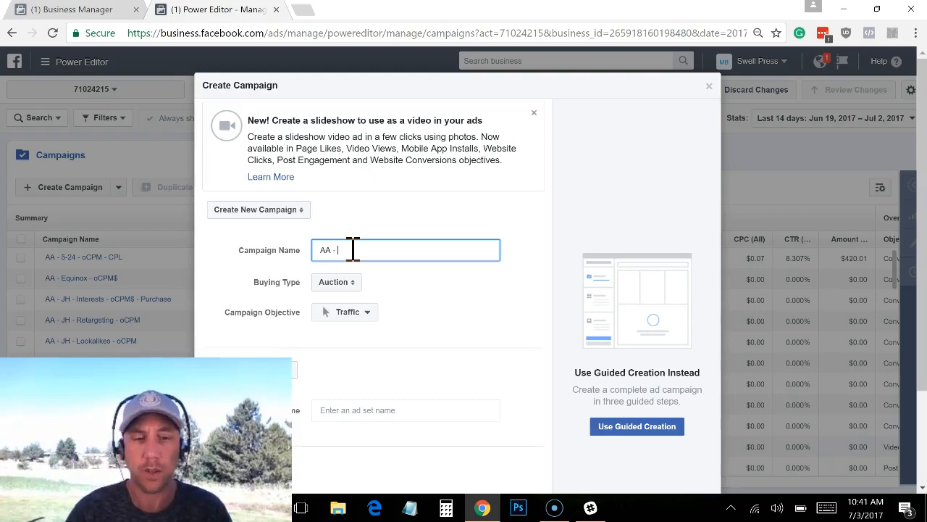
type("7-3")
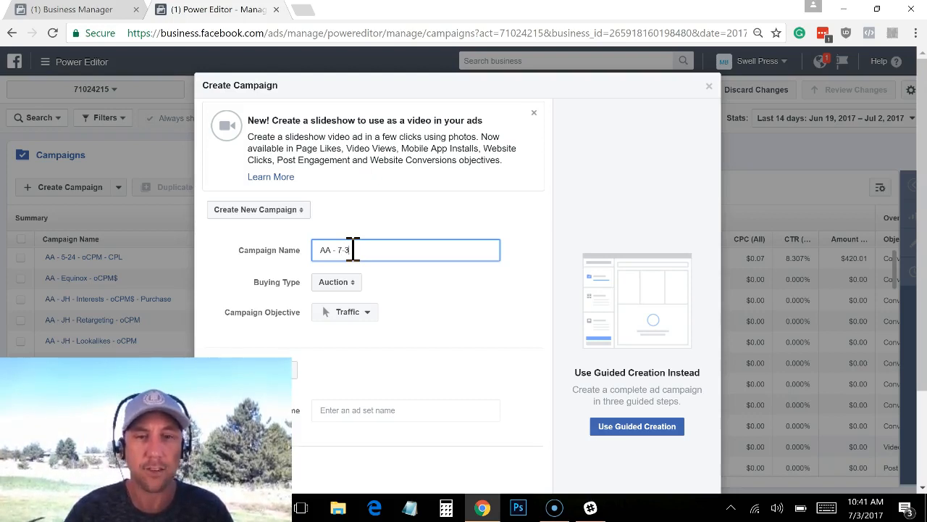
type("-17 - Retar - oCPM")
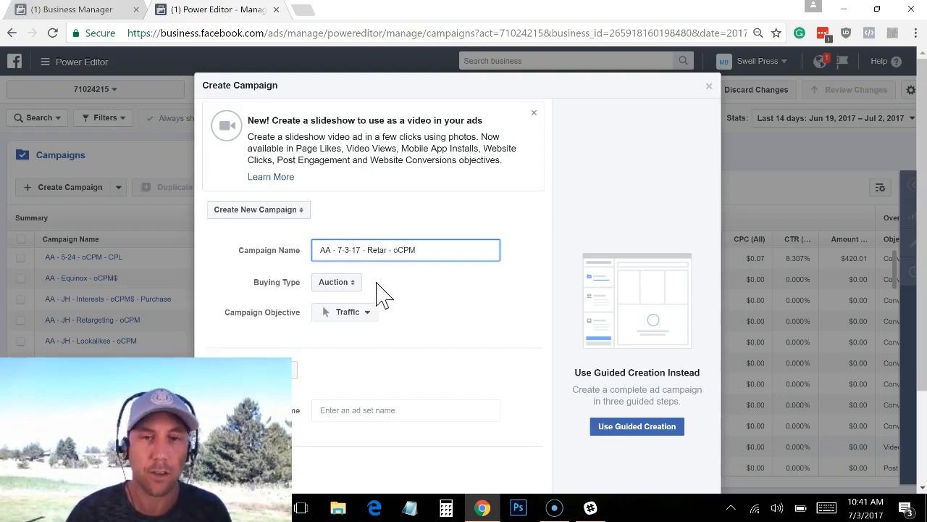
left_click_drag(416, 250, 397, 250)
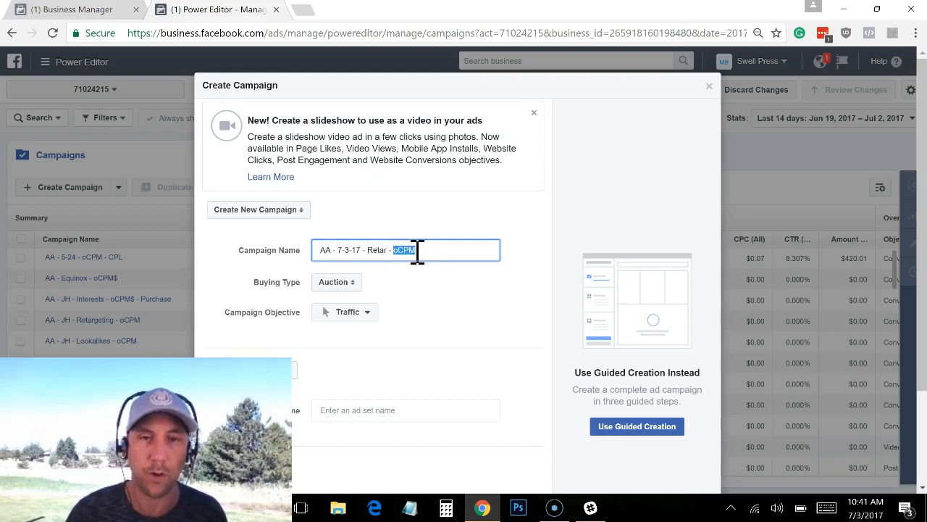
left_click(417, 250)
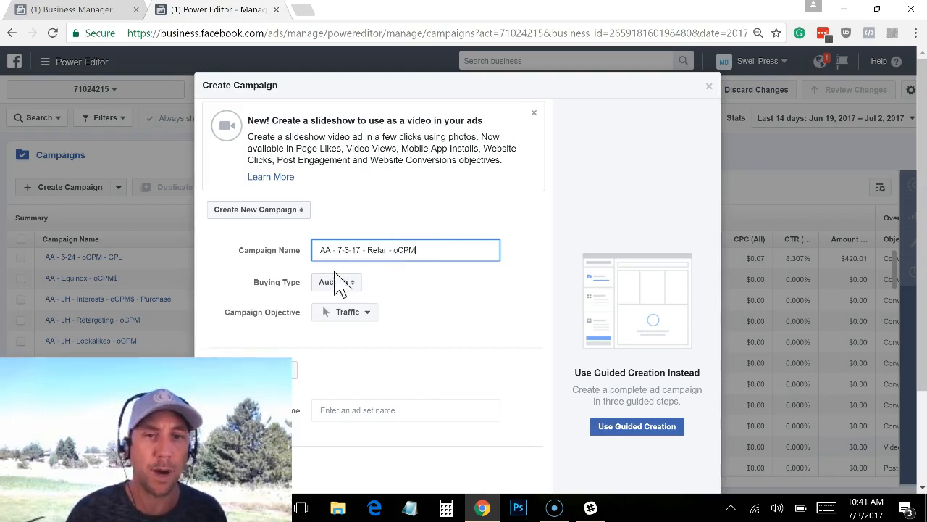
Set the new campaign's objective to Conversions.
left_click(339, 316)
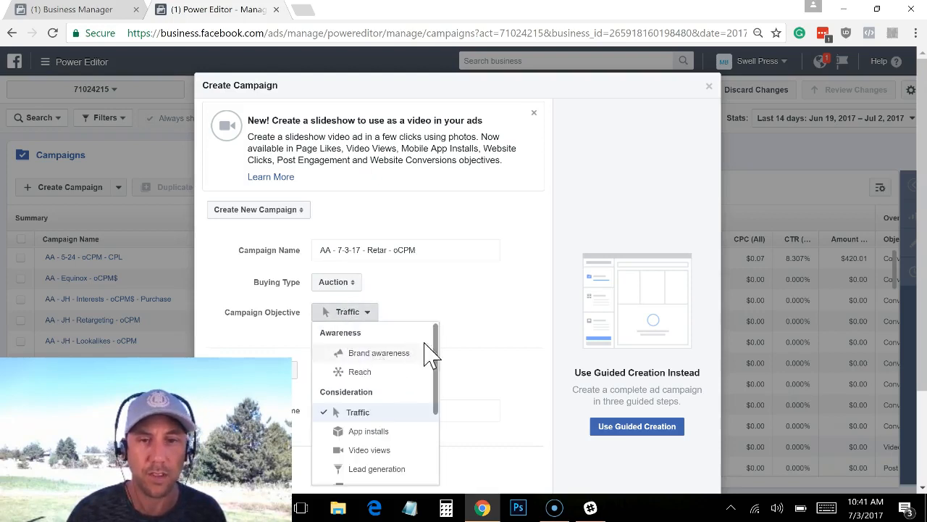
left_click_drag(434, 356, 412, 441)
left_click(395, 442)
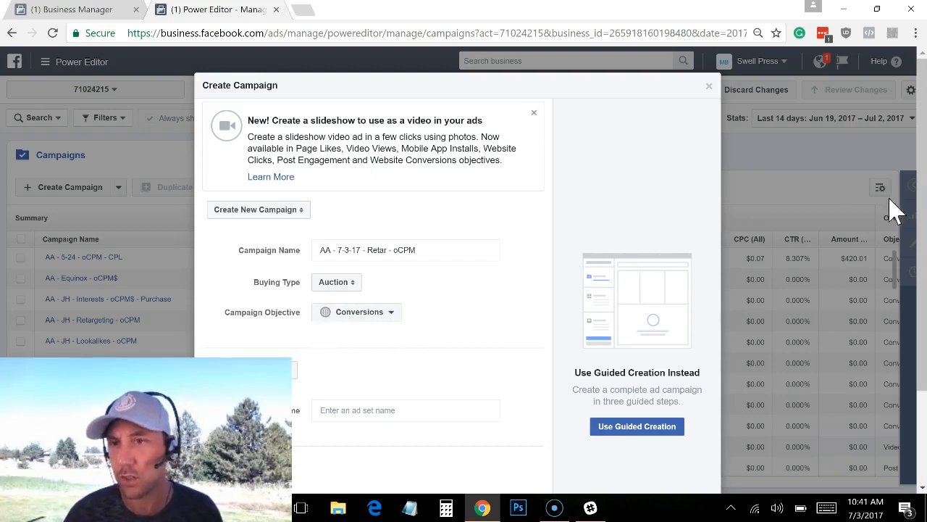
Name the campaign's new ad set "AA - 7-3 Retar".
scroll(921, 145, "down", 1)
scroll(611, 216, "down", 2)
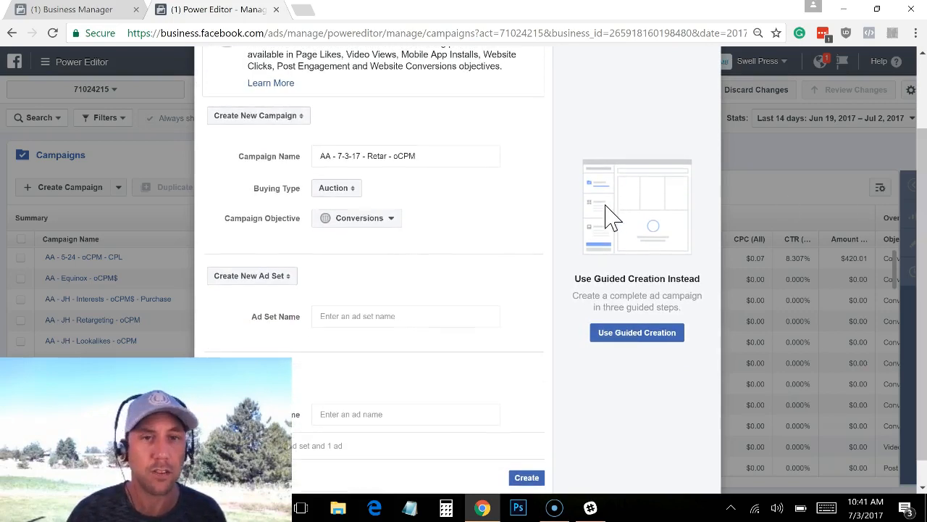
left_click(338, 314)
type("AA")
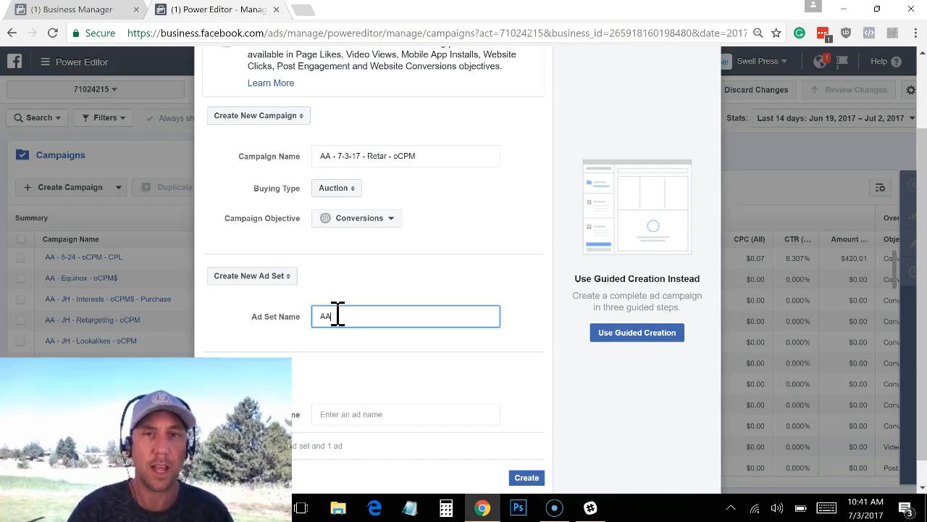
type(" -")
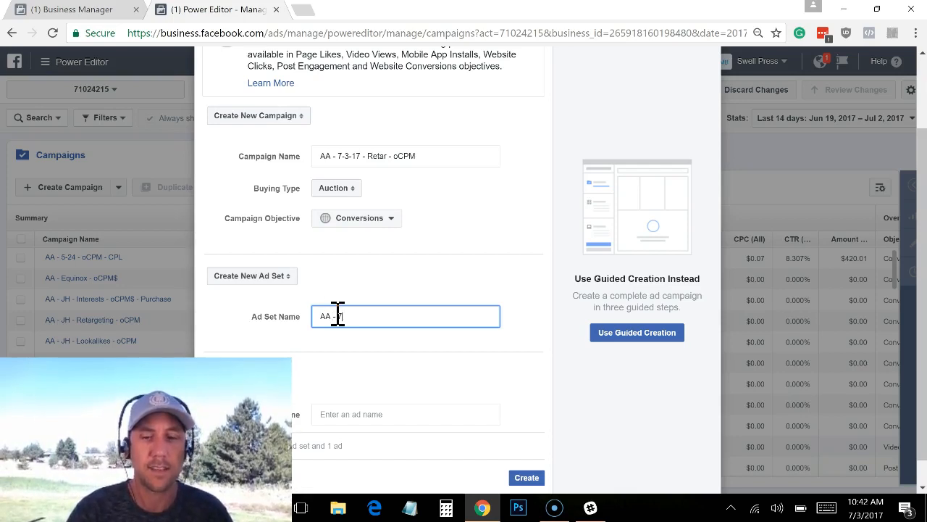
type(" 7-3")
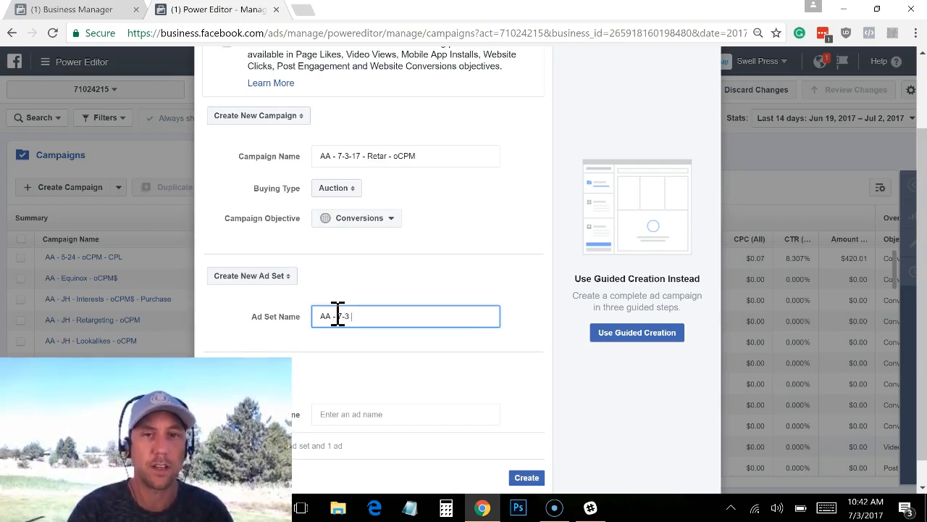
type(" Retar")
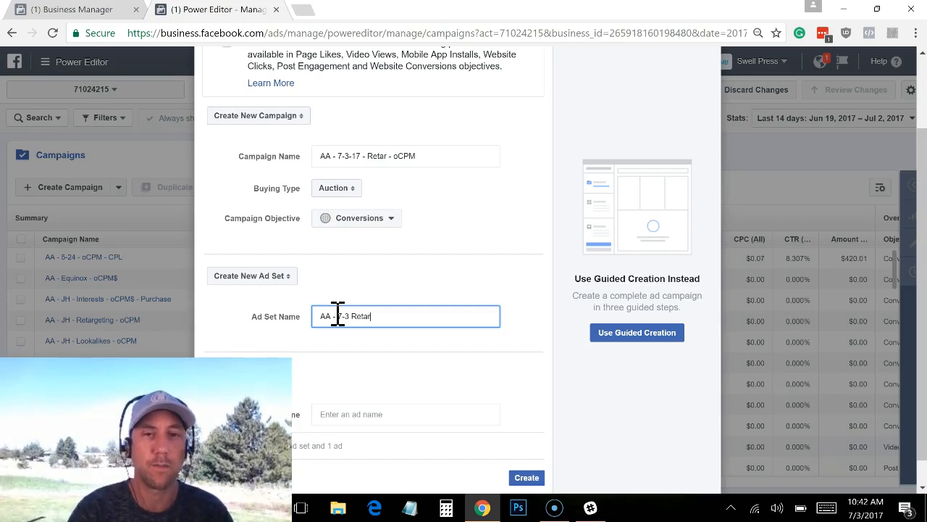
Name the new ad "d1" and create the campaign together with its ad set and ad.
left_click(348, 413)
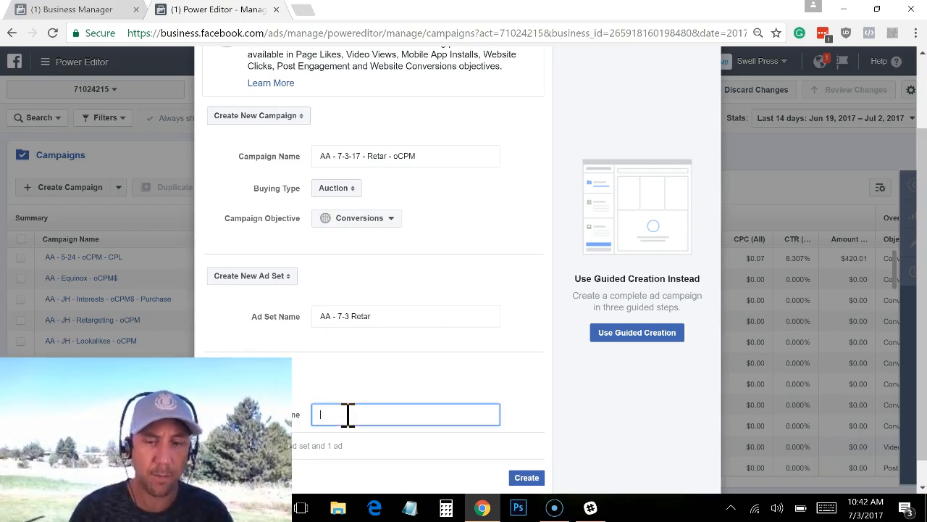
type("d1")
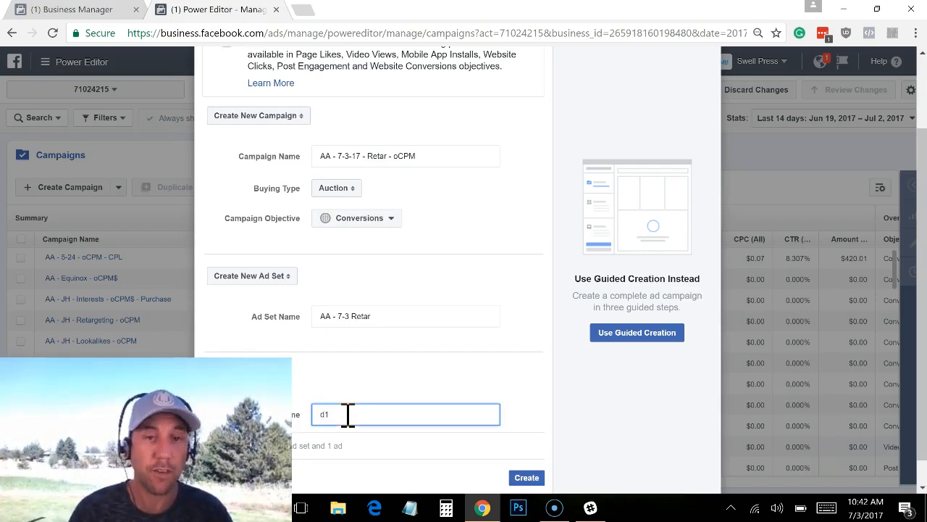
left_click(530, 478)
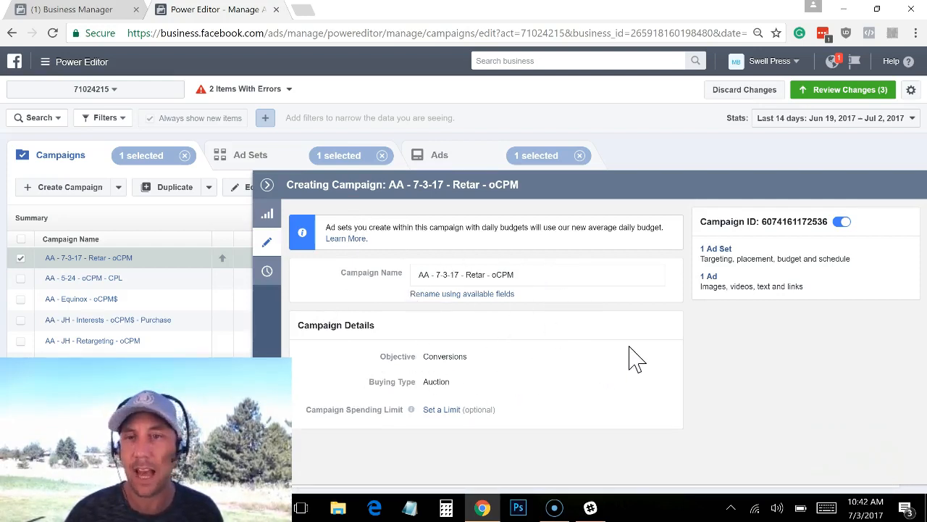
Open the new ad set for editing and choose "AA - Opt In - Healing Offer Reached" as its website conversion event.
left_click(247, 158)
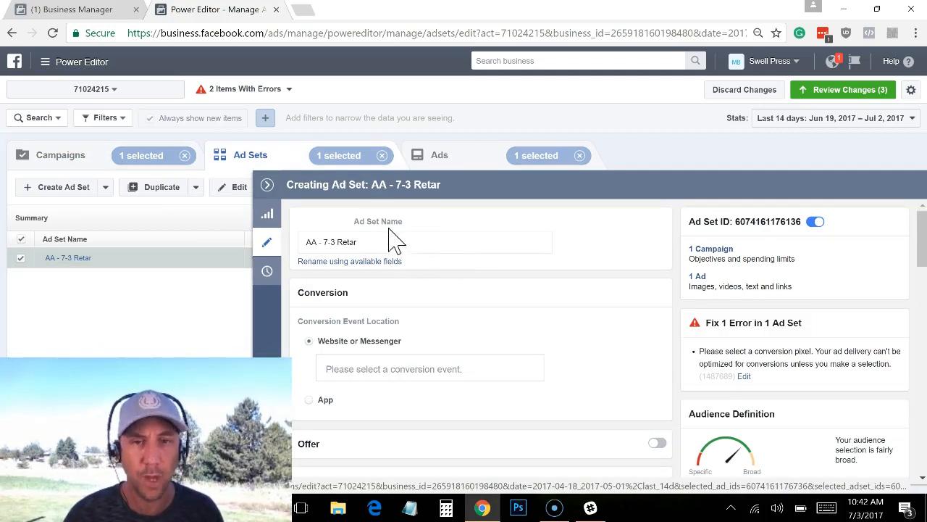
left_click(364, 369)
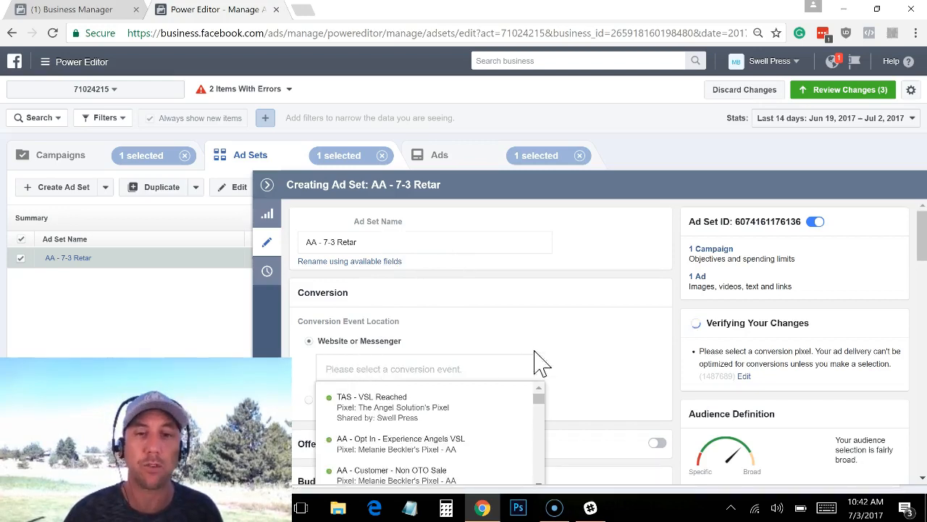
left_click(589, 375)
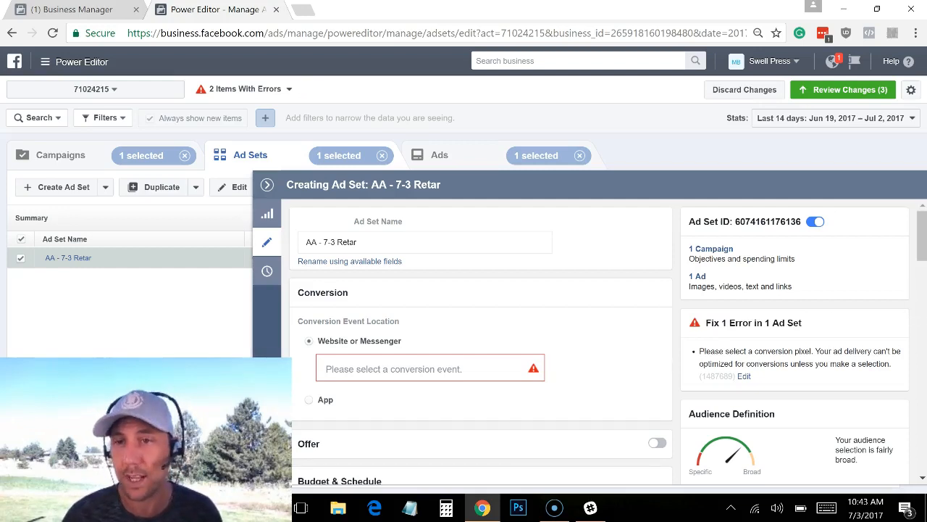
scroll(817, 272, "down", 1)
left_click(403, 305)
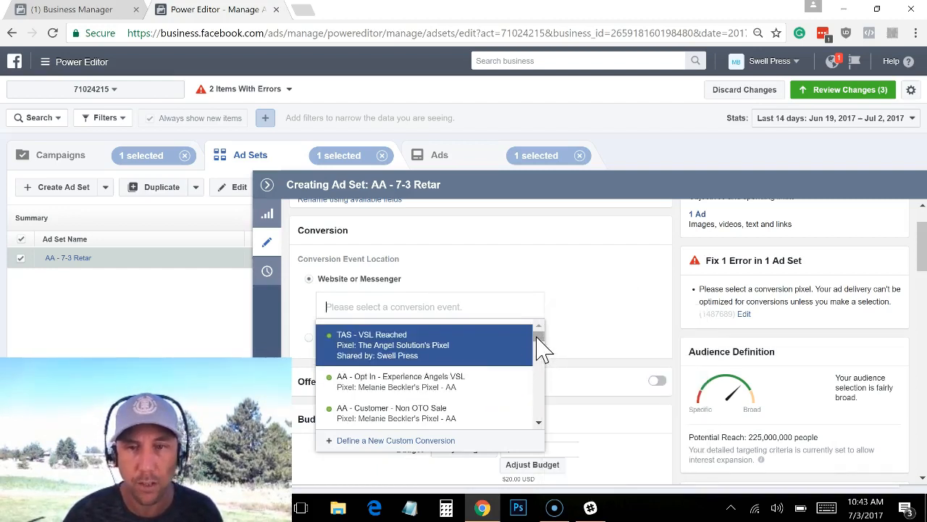
left_click_drag(539, 340, 543, 352)
scroll(544, 352, "down", 2)
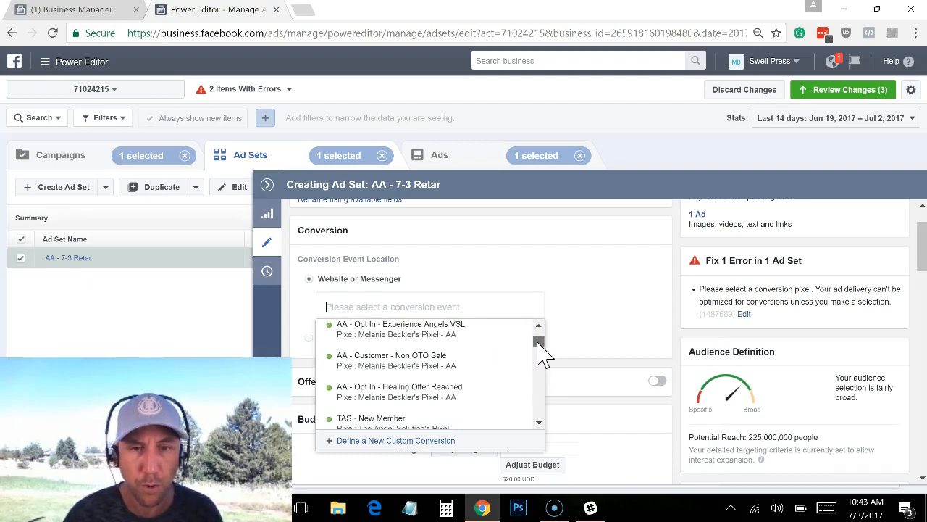
left_click(452, 388)
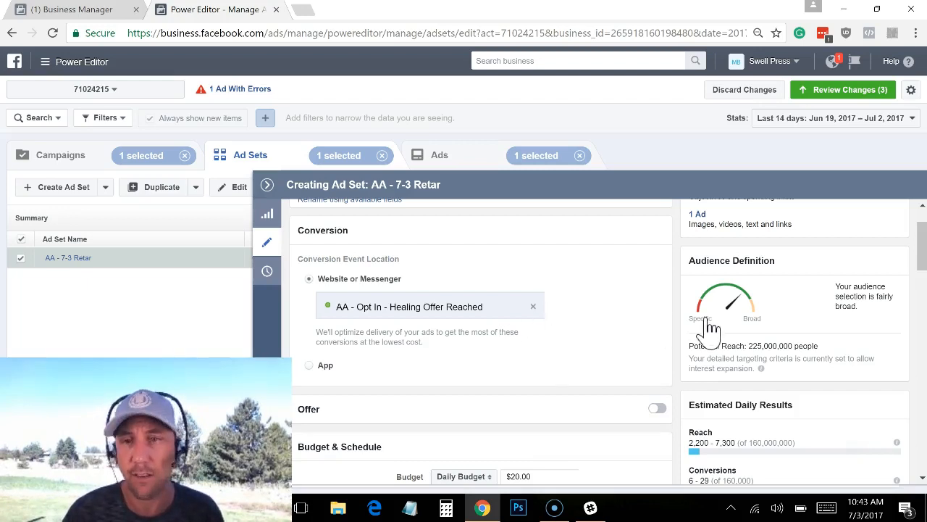
Set the ad set's daily budget to $30.00.
left_click_drag(922, 246, 922, 285)
left_click_drag(512, 271, 516, 272)
type("3")
left_click(609, 291)
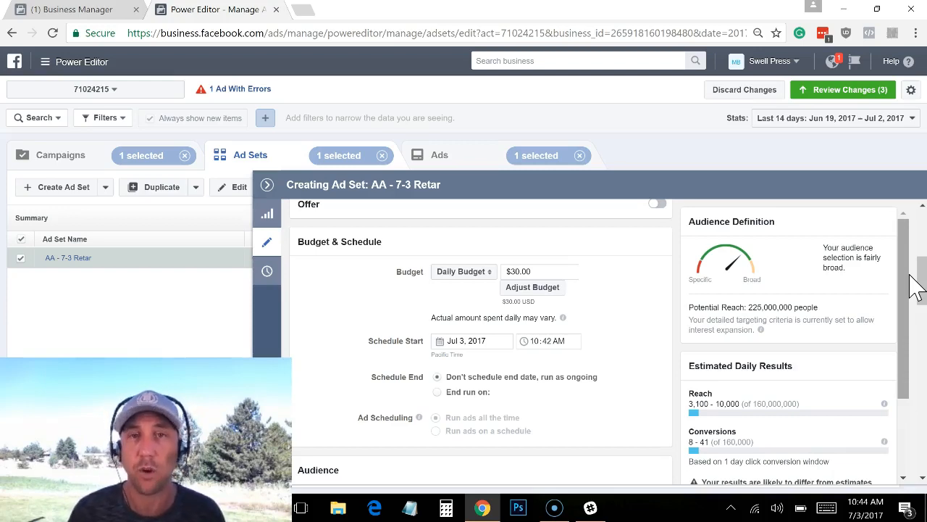
Enable custom audience exclusions for the ad set and include the custom audience "AA - All Website Visitors".
scroll(920, 289, "down", 1)
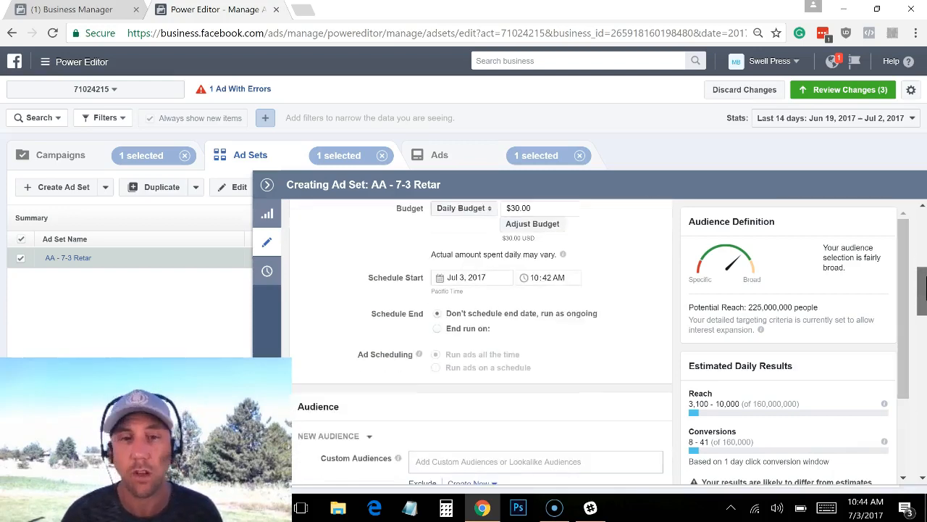
left_click_drag(925, 282, 920, 322)
left_click_drag(918, 313, 918, 310)
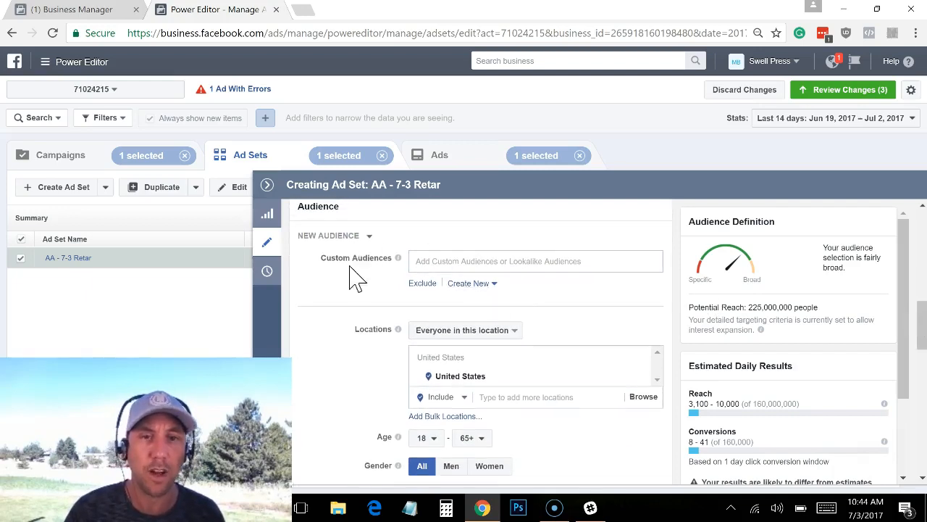
left_click(422, 288)
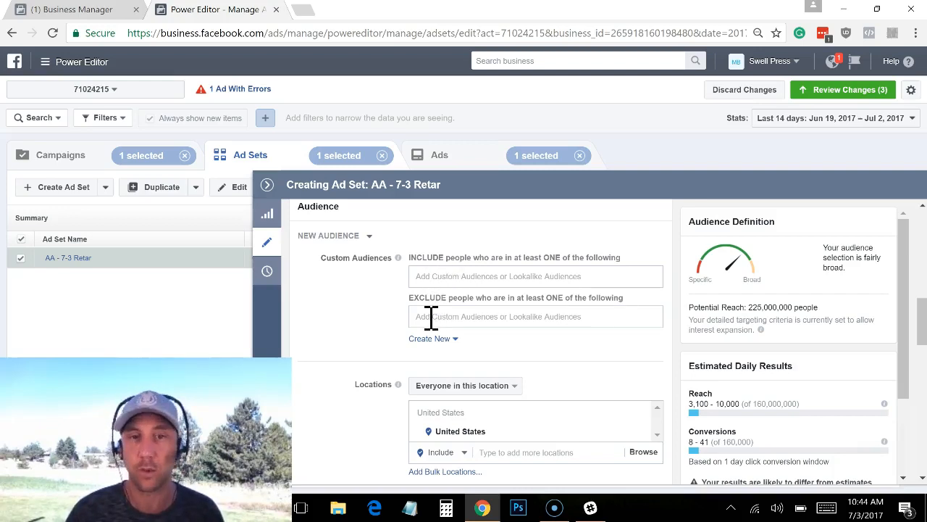
left_click(434, 276)
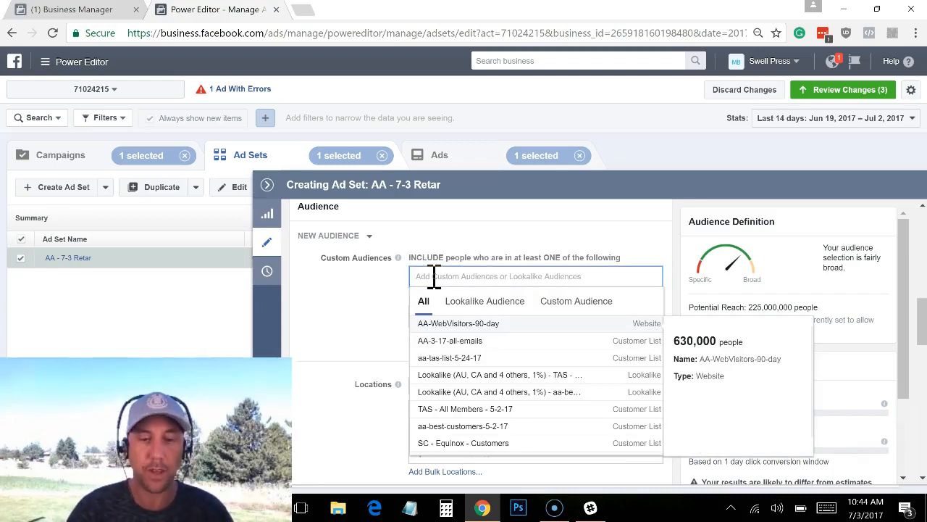
type("AA -")
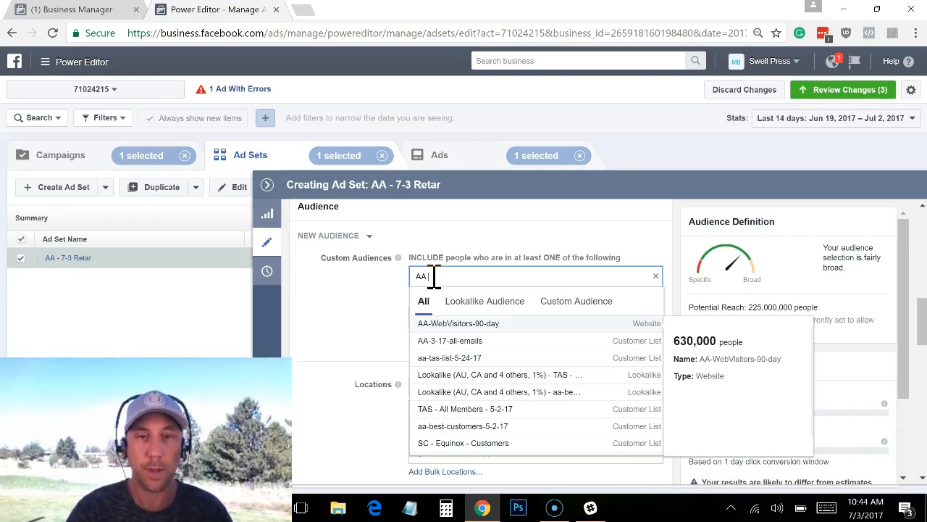
type(" All")
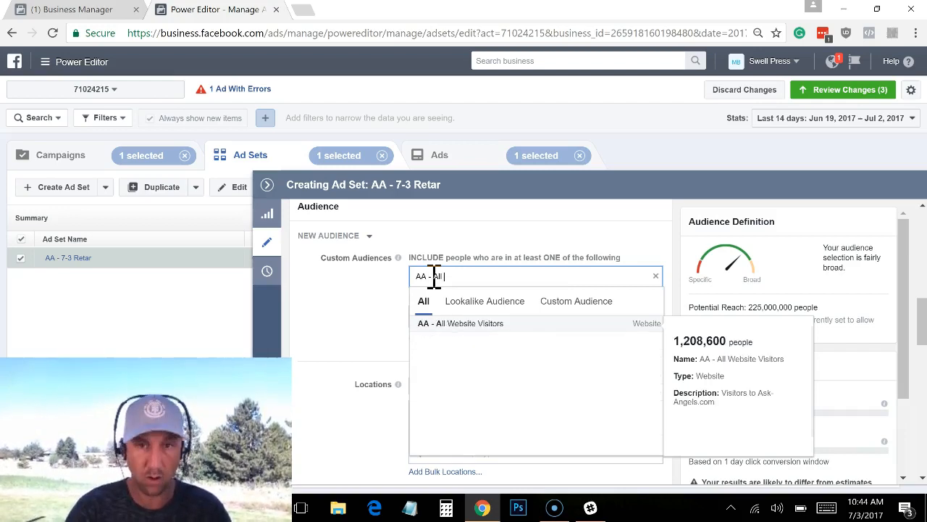
type(" We")
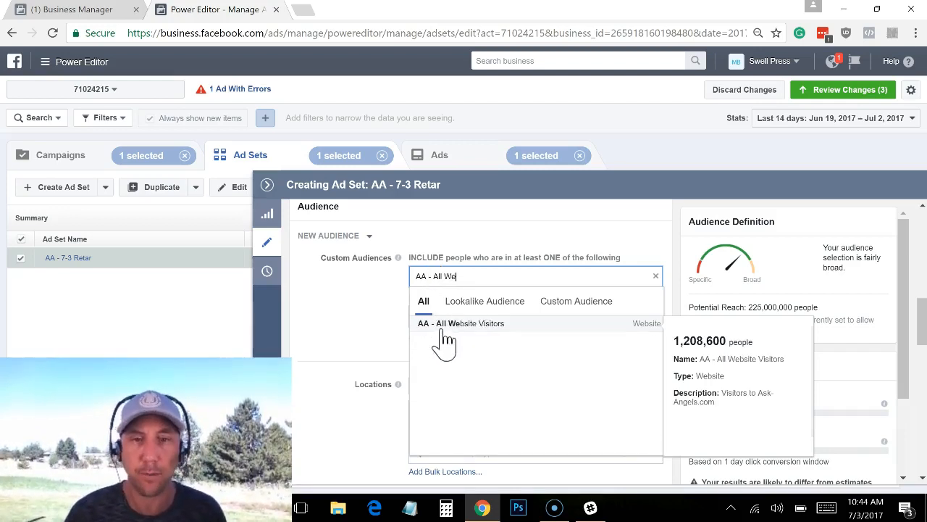
left_click(444, 328)
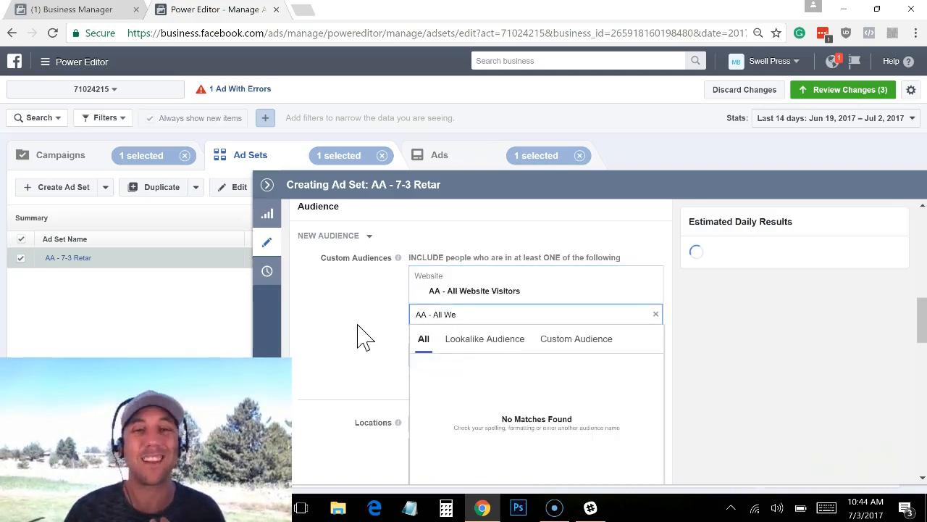
left_click(364, 333)
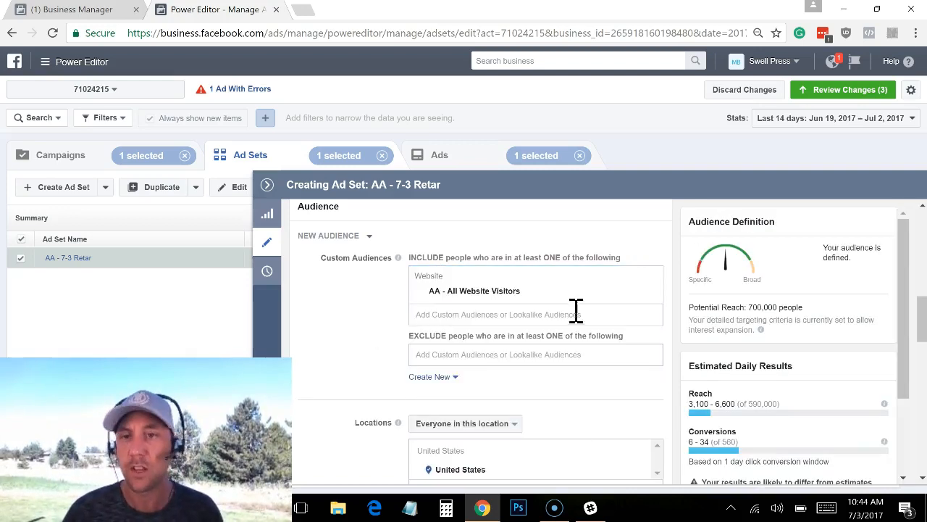
left_click(517, 295)
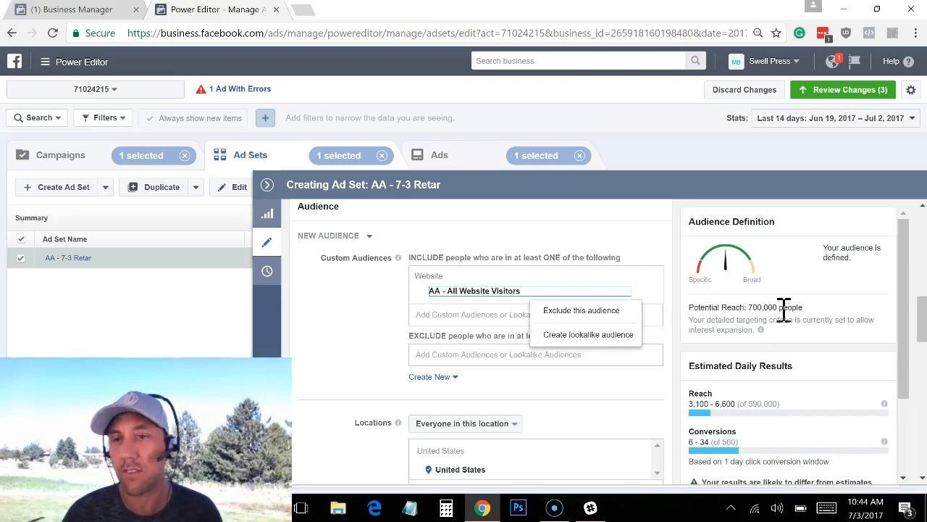
left_click(333, 335)
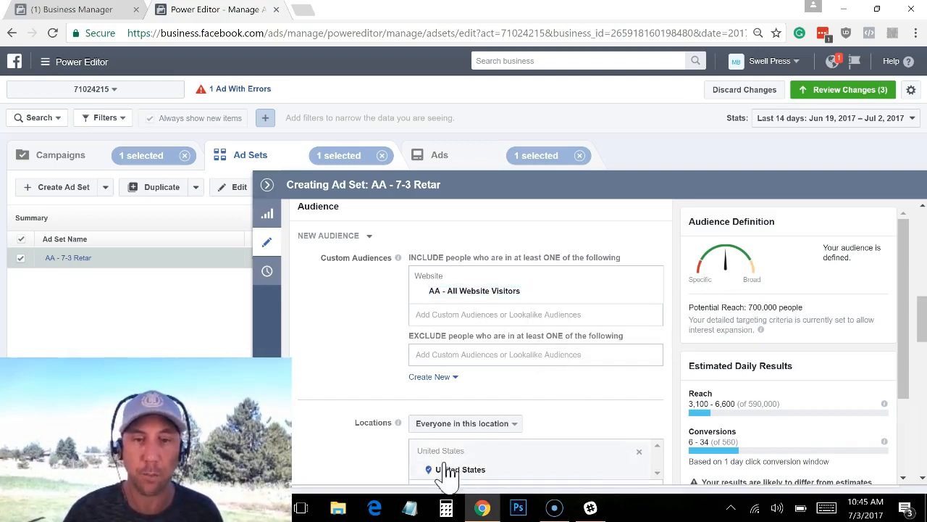
Exclude the customer list audience "AA-3-17-all-emails" from the ad set's targeting.
left_click(440, 354)
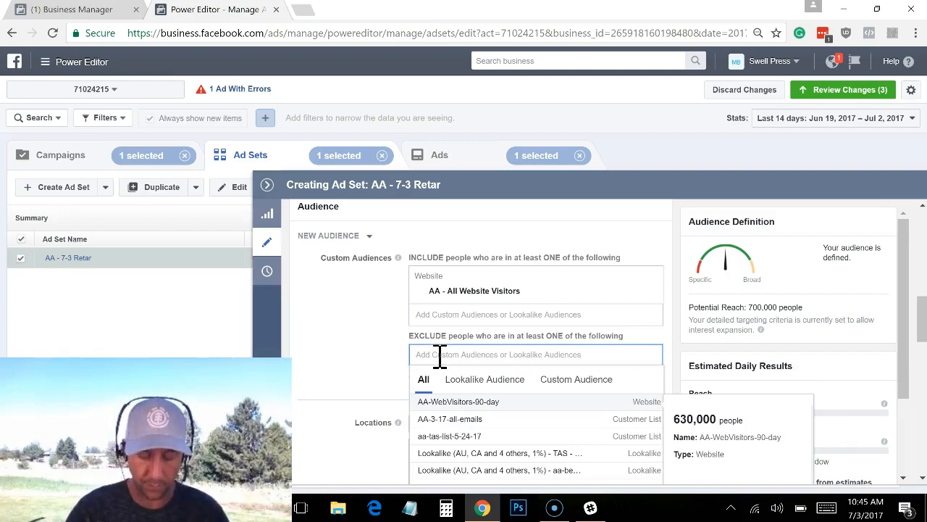
type("AA")
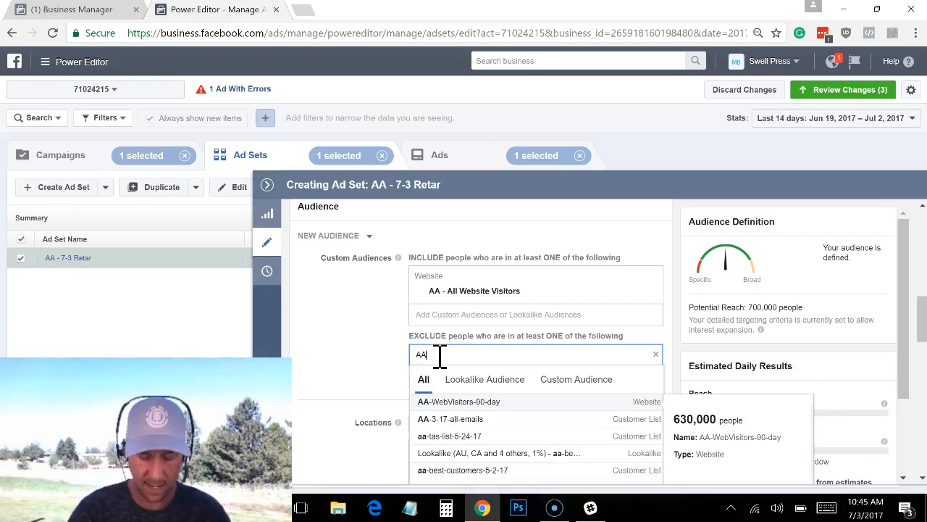
type(" -3-17")
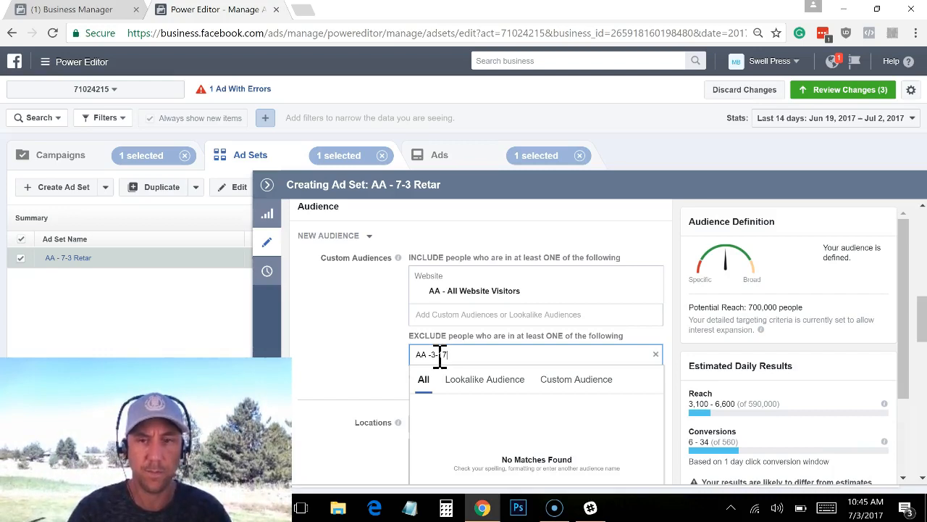
left_click(574, 381)
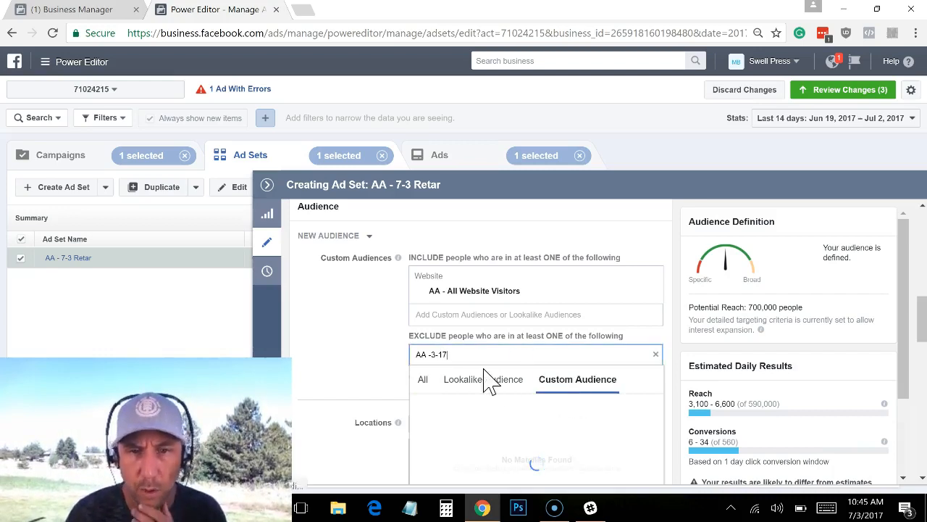
left_click_drag(469, 355, 414, 358)
key("BackSpace")
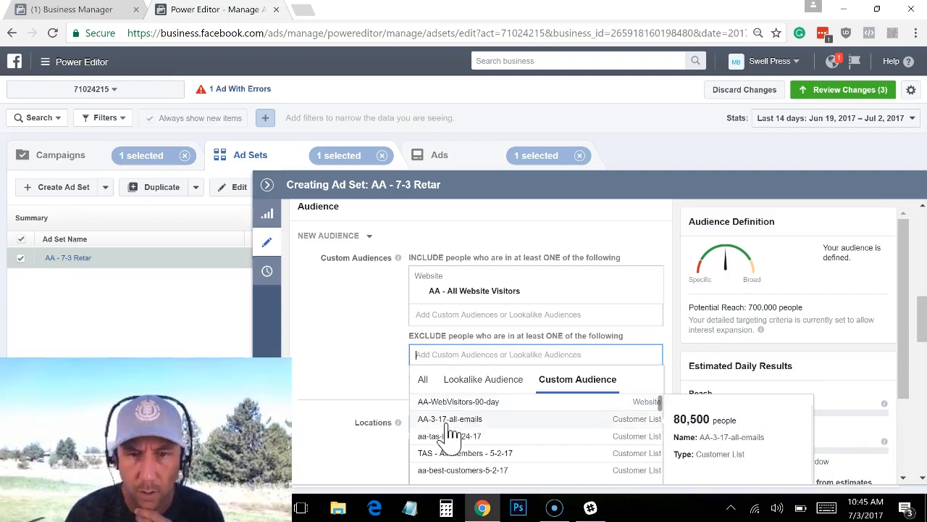
left_click(449, 421)
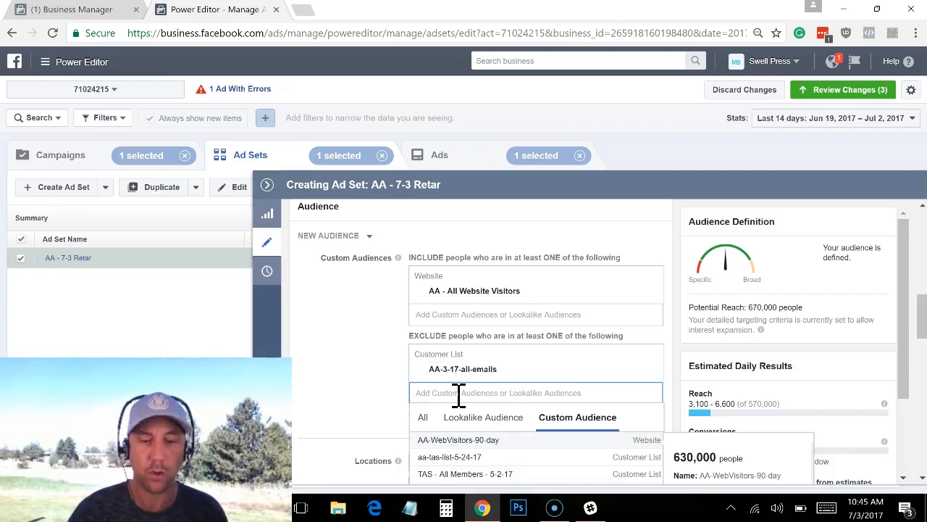
Search the custom audiences for "lead" and add "AA - Lead - Pixel Audience" to the exclusions.
type("lea")
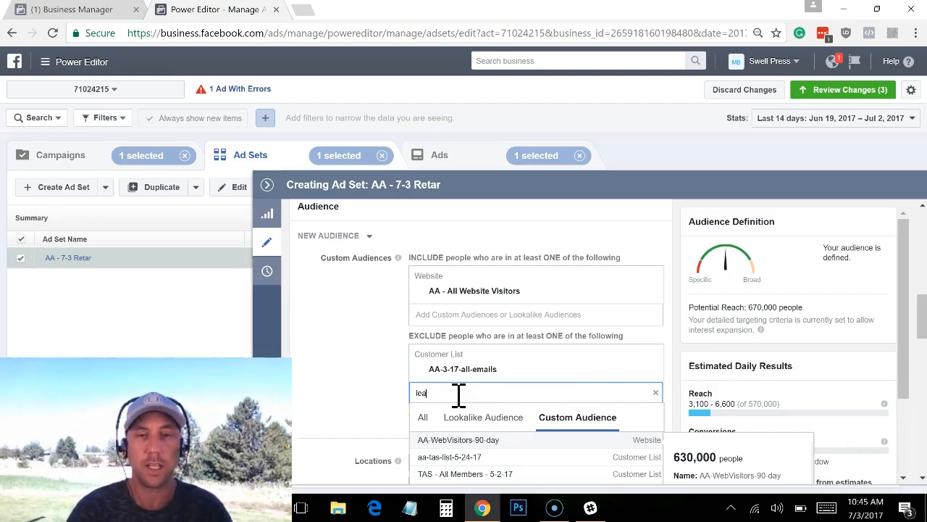
type("d")
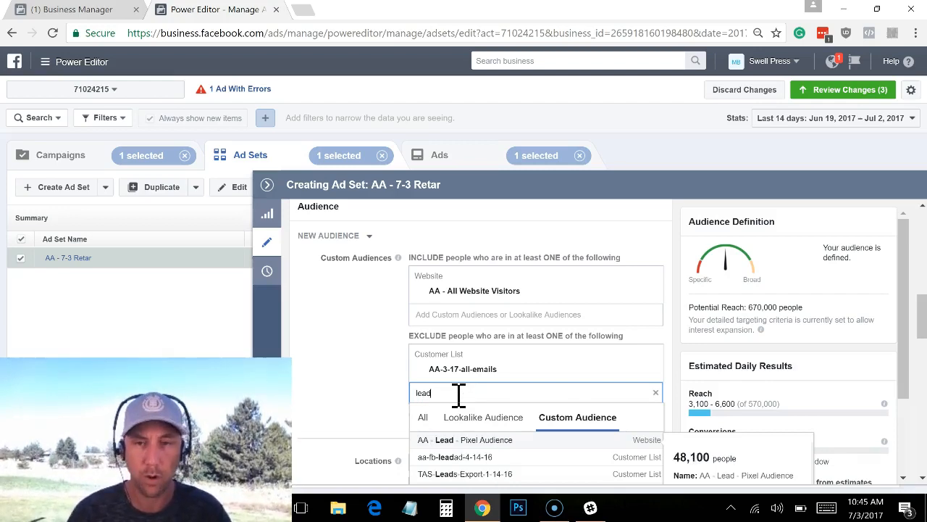
left_click(480, 441)
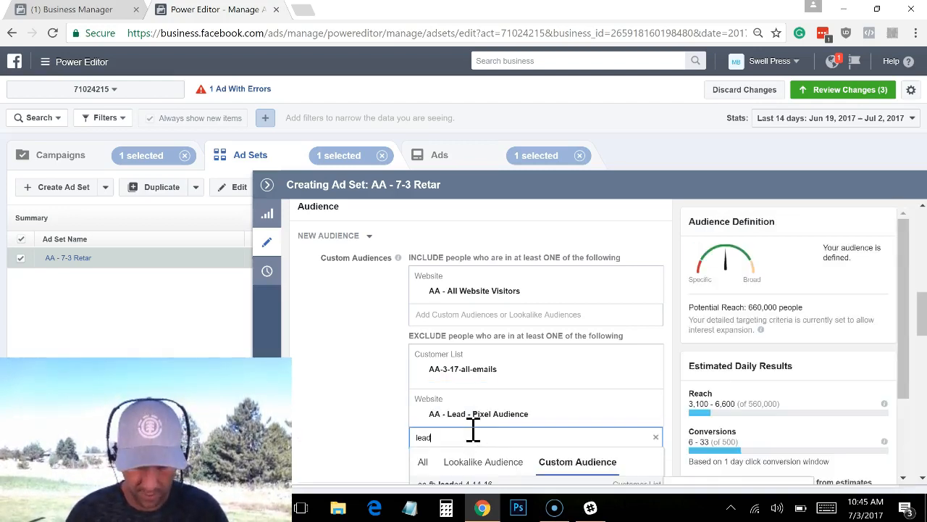
Find the website audience "AA - Customer - Pixel Audience" and add it to the exclusions, then check the potential reach.
type("customer")
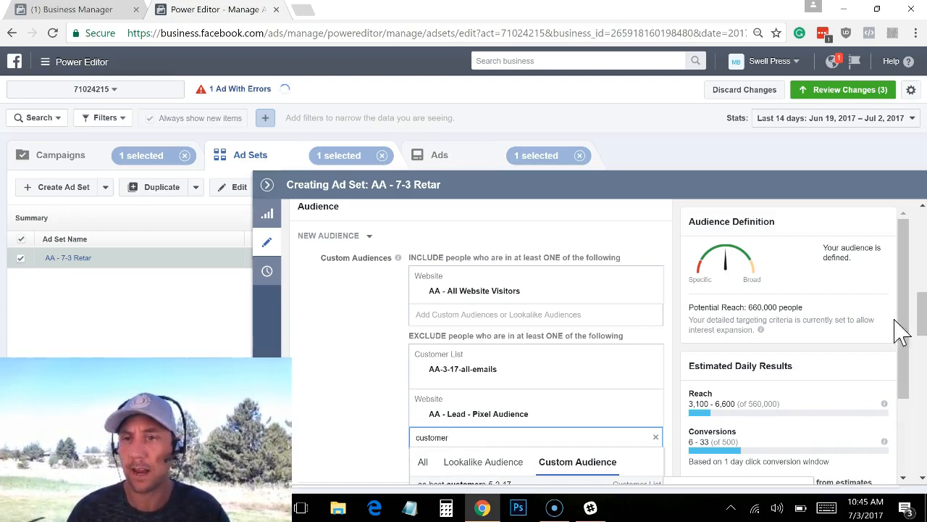
left_click_drag(922, 313, 923, 325)
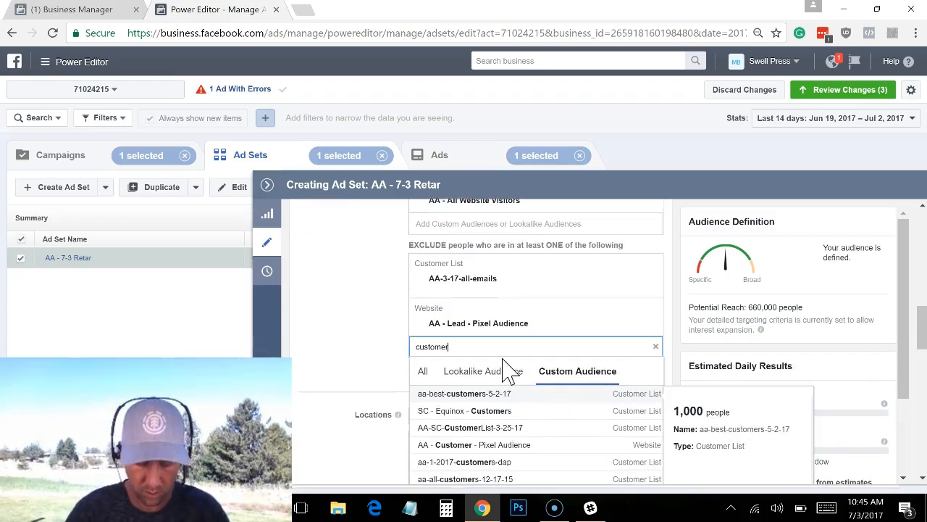
type("pixel")
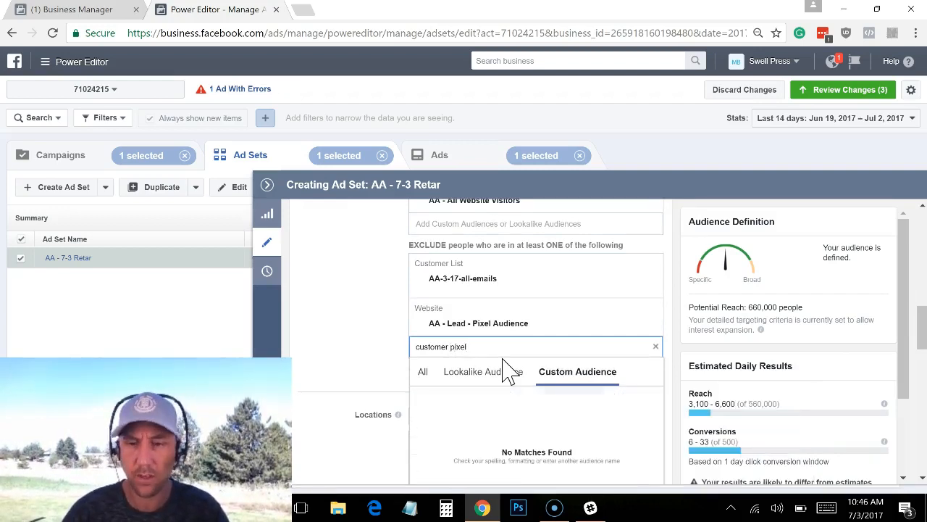
key("ctrl+BackSpace")
key("ctrl+BackSpace")
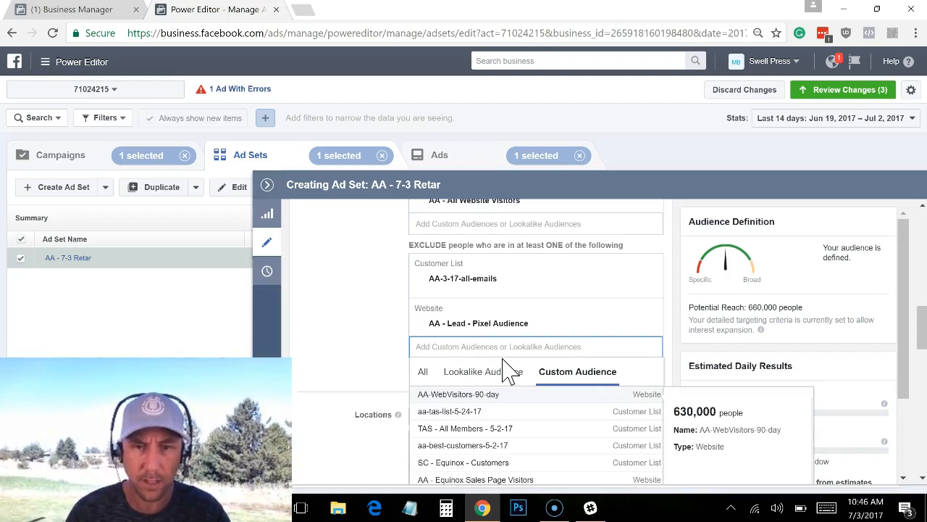
left_click(583, 383)
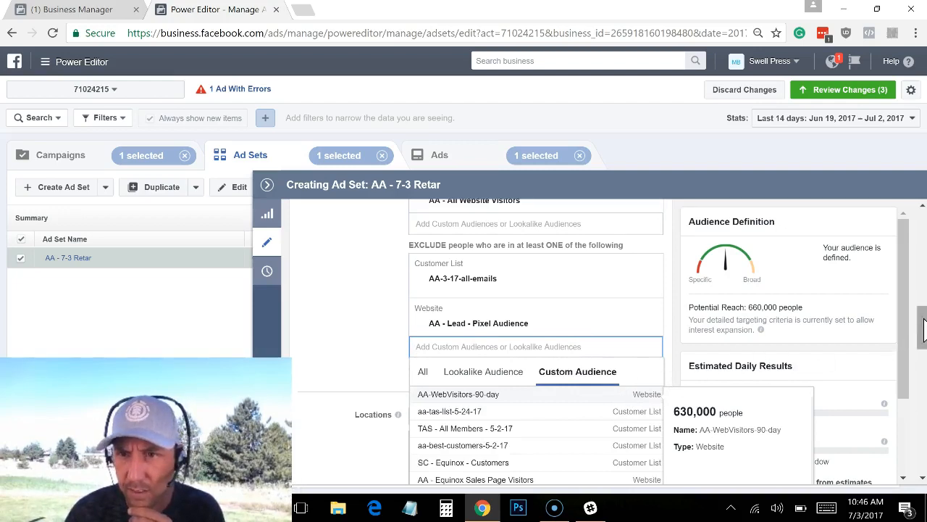
scroll(924, 329, "down", 3)
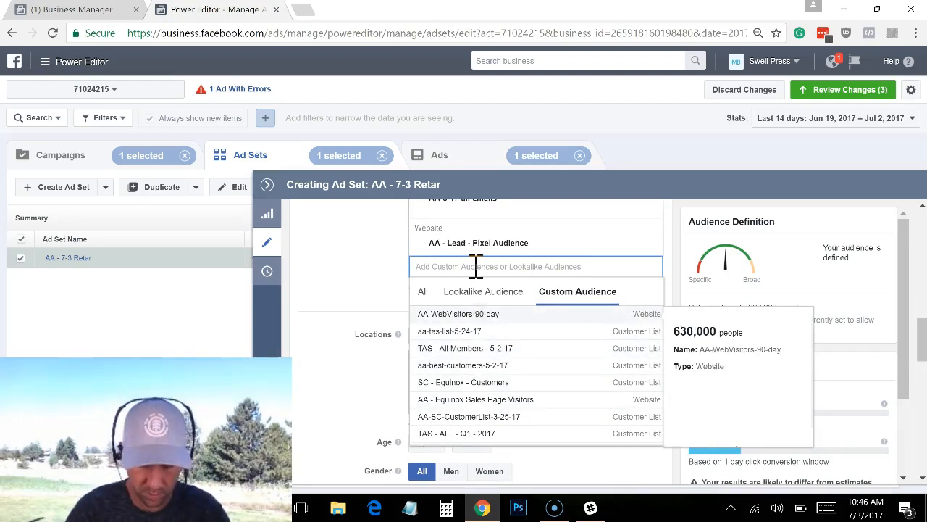
type("pixel")
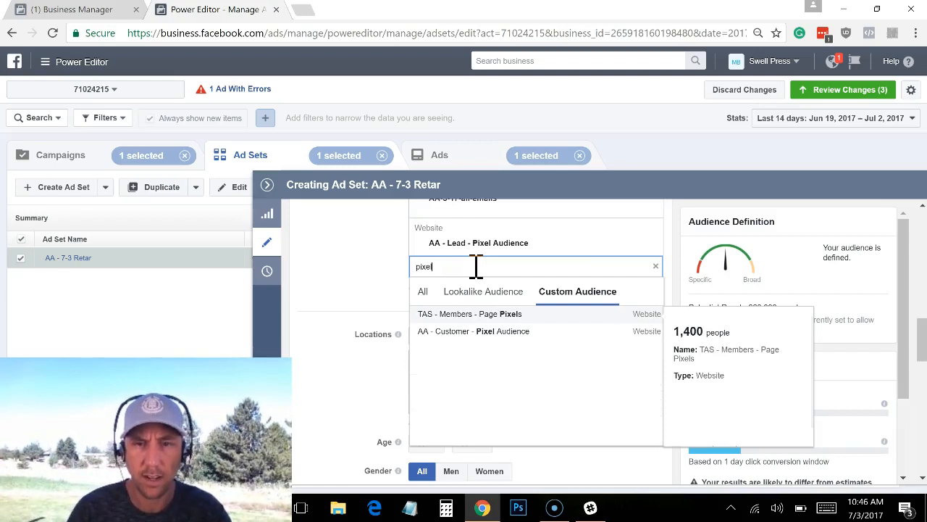
left_click(479, 333)
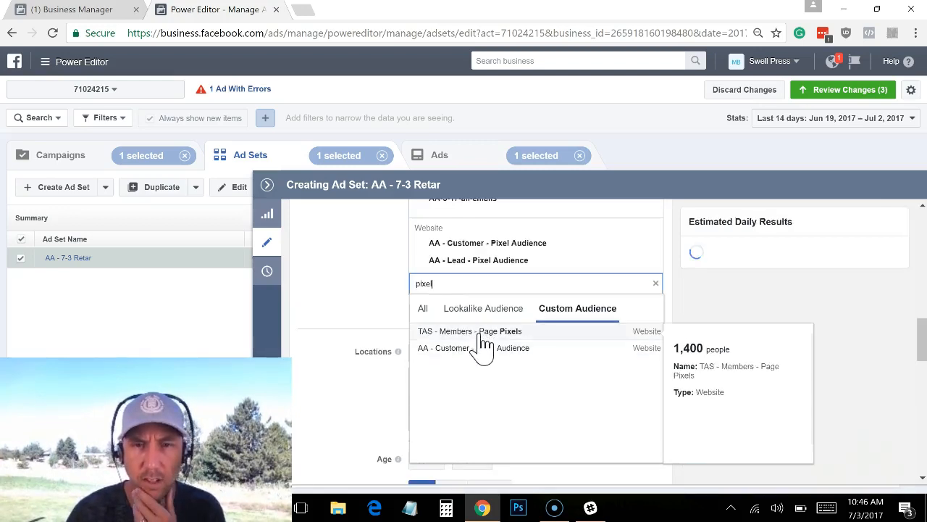
left_click(340, 373)
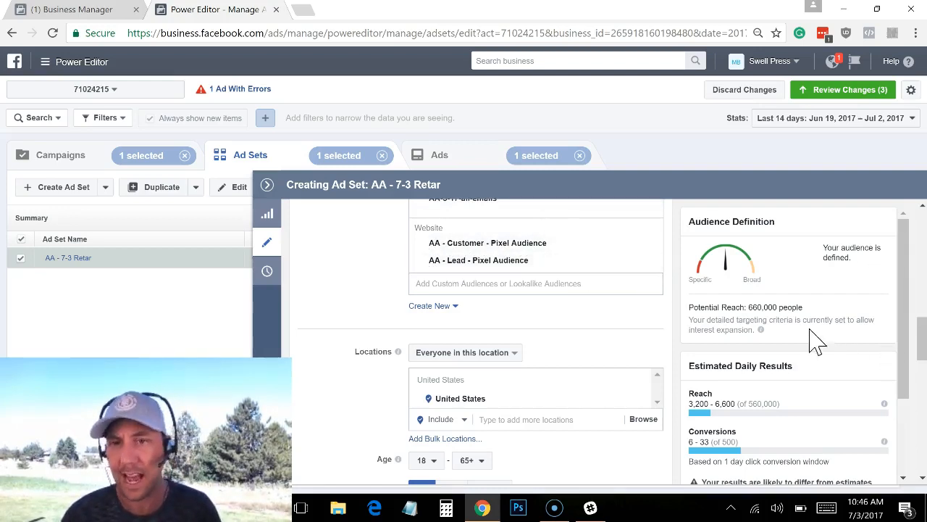
left_click_drag(750, 308, 771, 310)
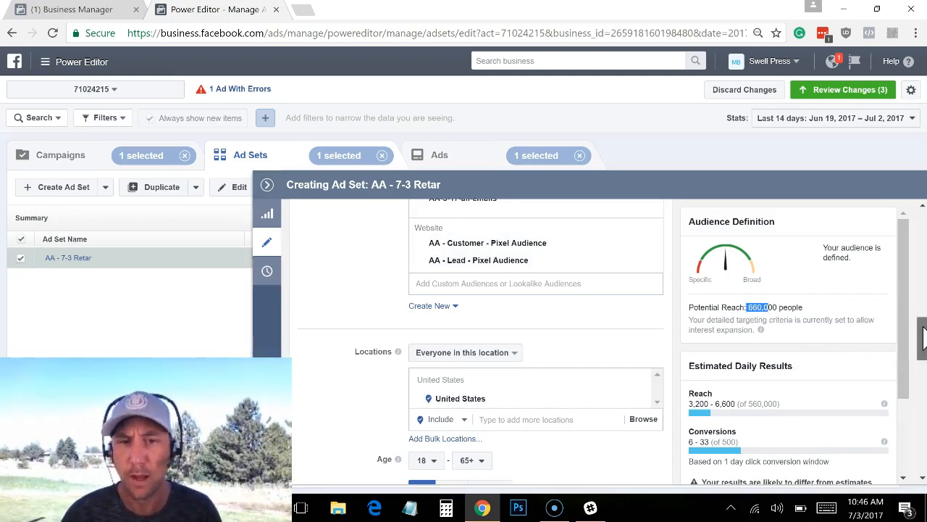
Add Canada to the ad set's included locations.
scroll(634, 362, "down", 1)
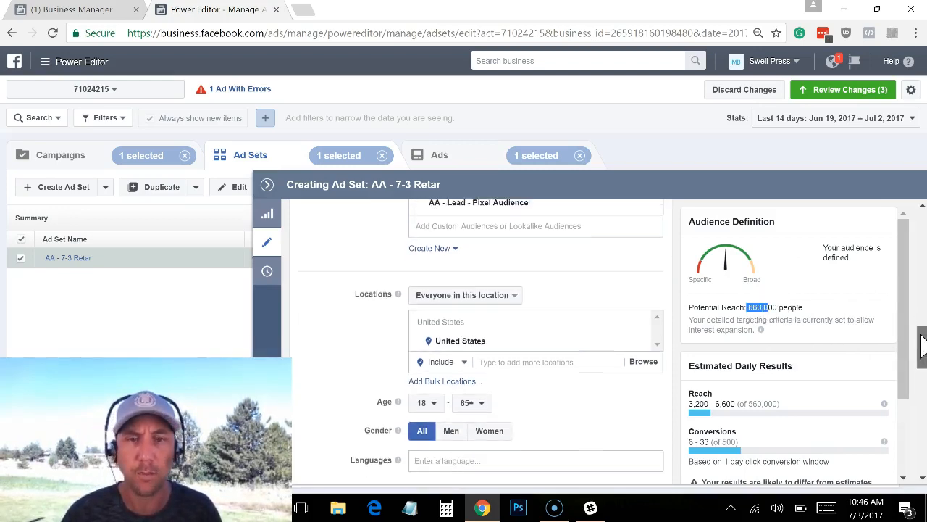
left_click(513, 357)
type("Can")
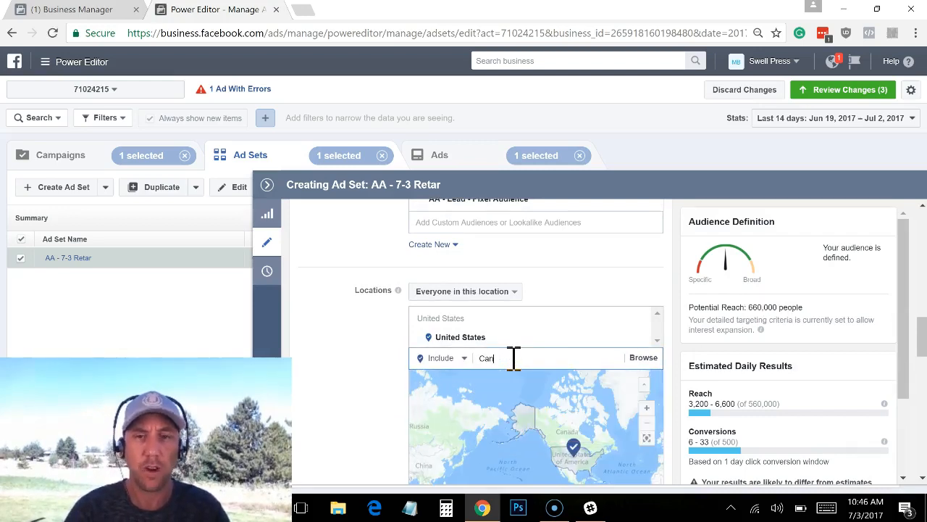
left_click(514, 378)
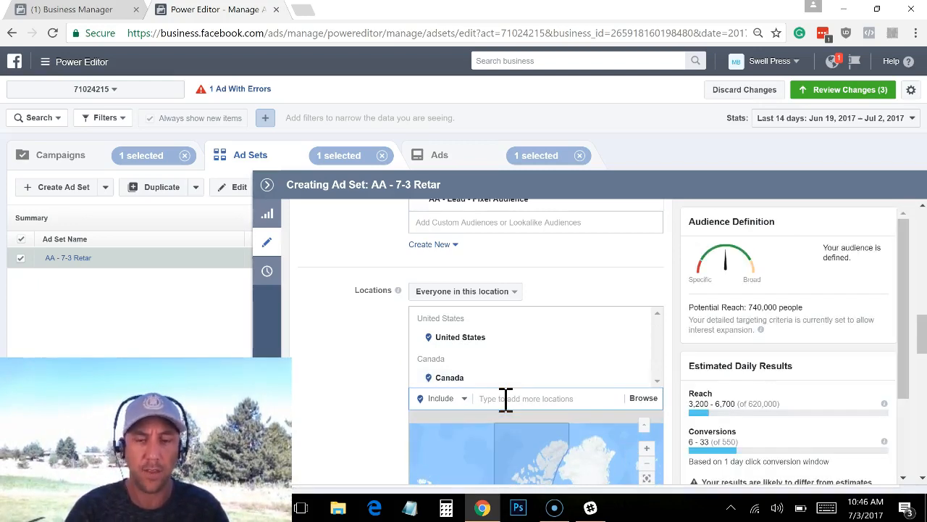
Include the country United Kingdom in the ad set's targeted locations.
type("Unite")
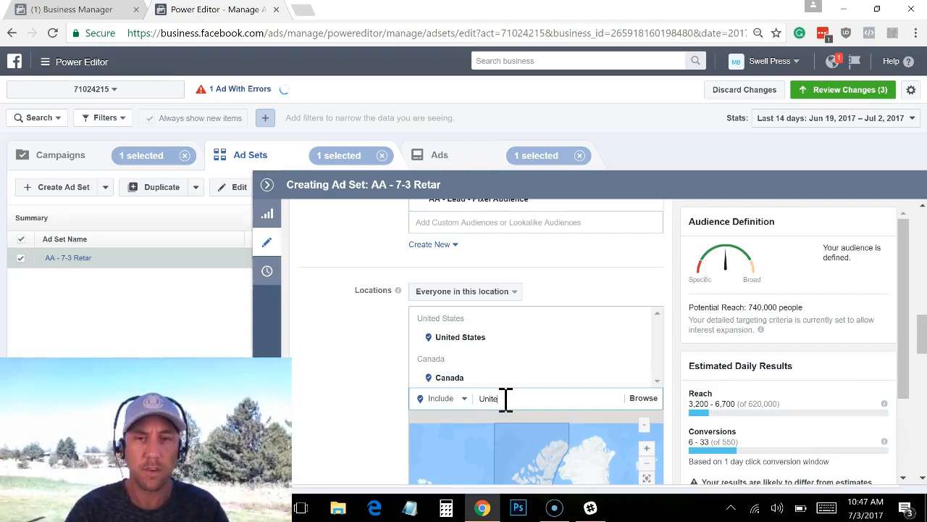
type("d")
double_click(506, 398)
type("G")
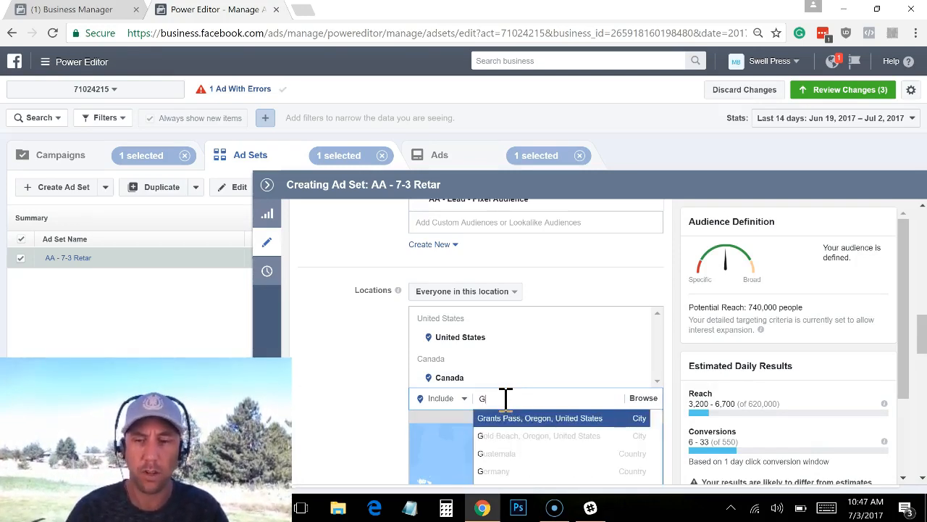
key("BackSpace")
type("United")
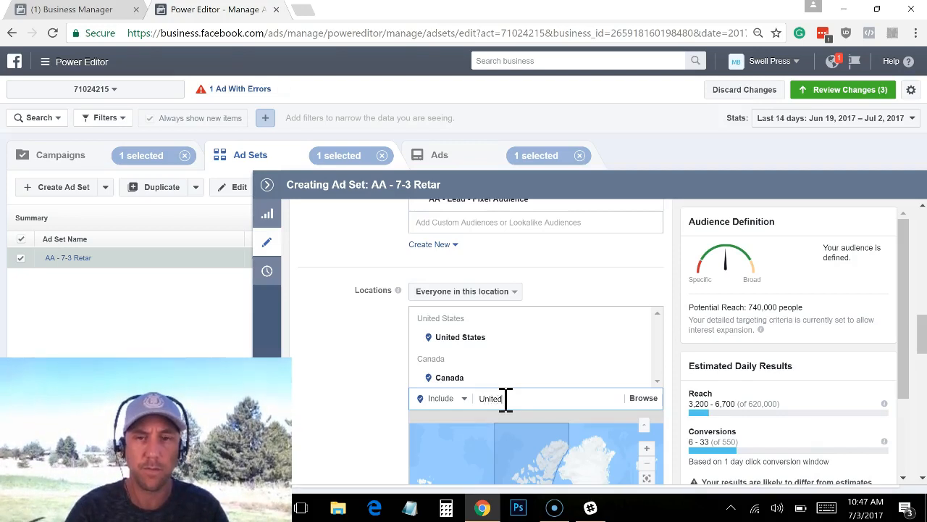
type(" King")
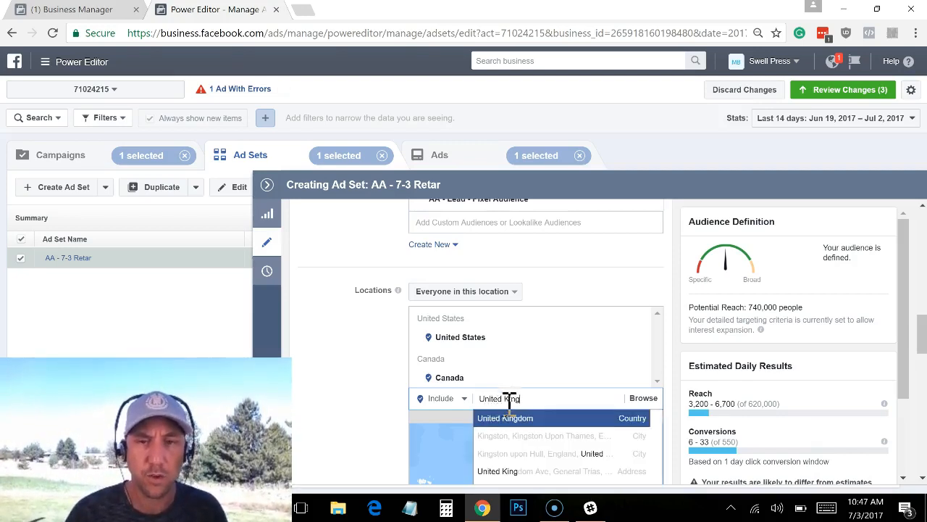
left_click(511, 422)
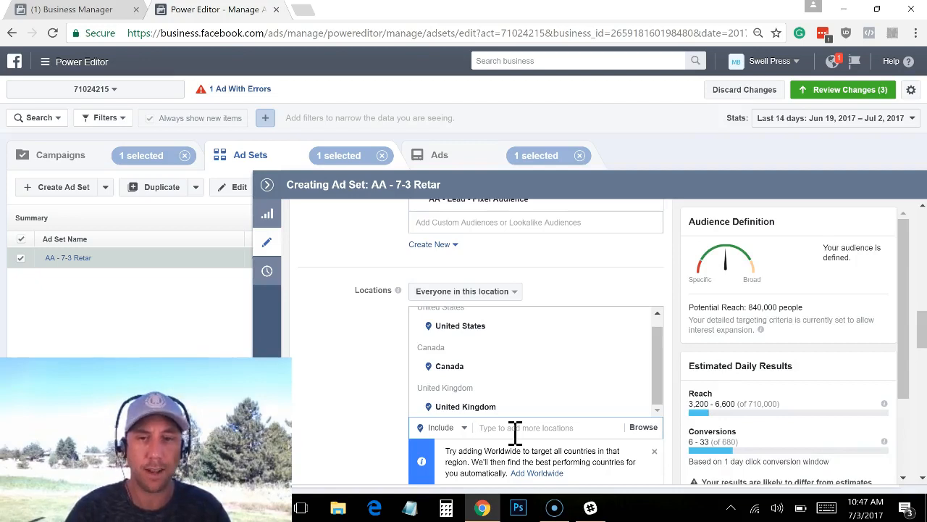
Add Australia and New Zealand as included countries in the ad set's locations.
type("Austral")
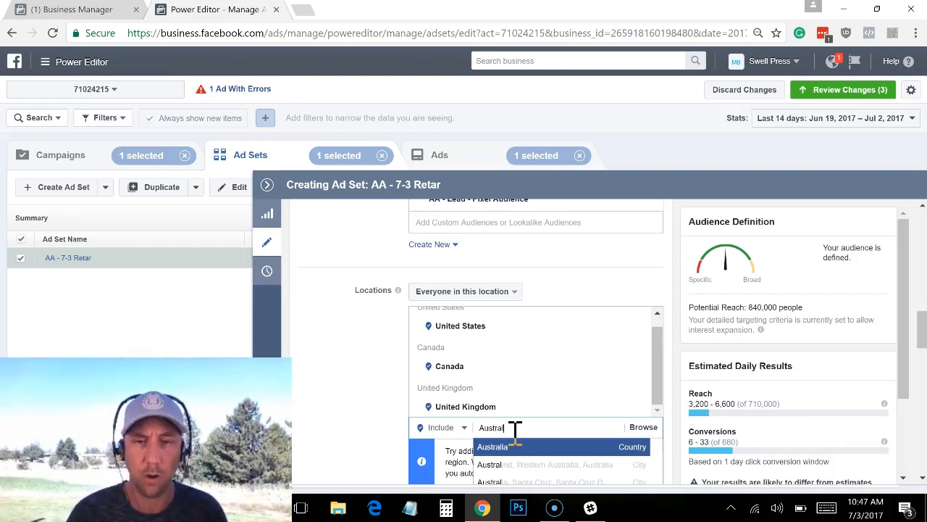
left_click(512, 447)
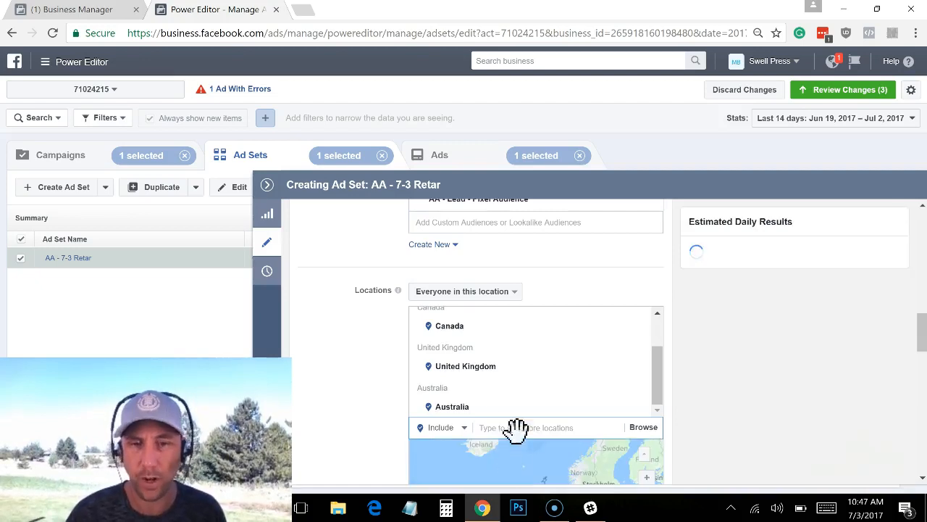
type("New")
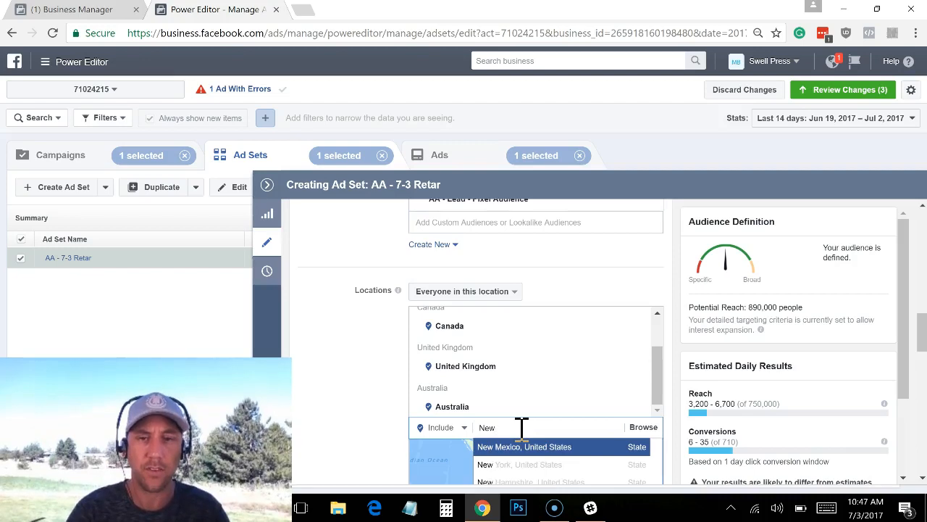
type(" Z")
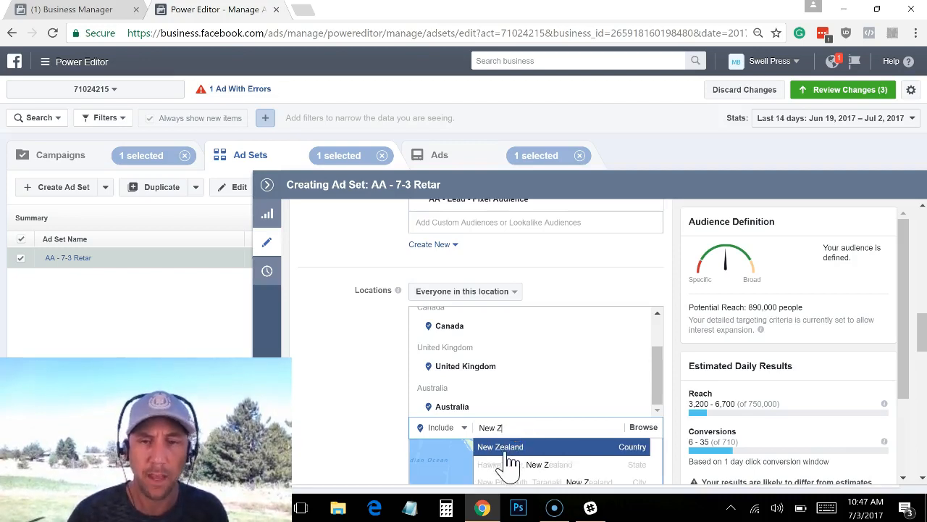
left_click(507, 447)
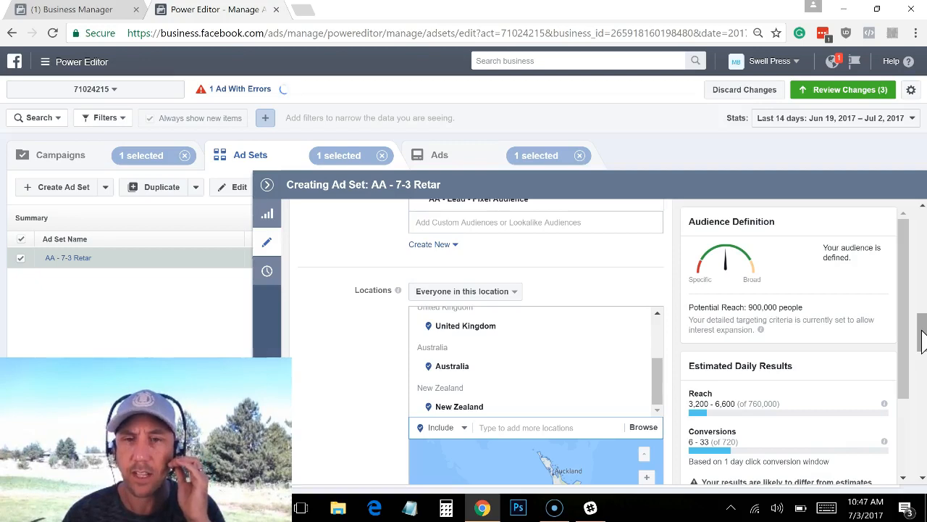
Search the excluded audiences for "Engagement" and add "AA - Engagement - Page Post or Ad" to the ad set's exclusions.
left_click_drag(923, 337, 923, 367)
scroll(923, 375, "down", 1)
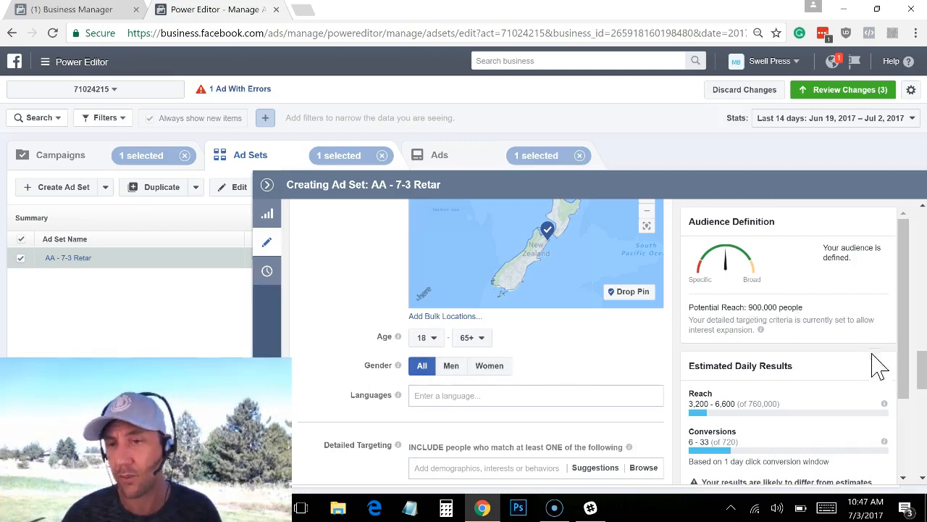
left_click_drag(921, 367, 916, 307)
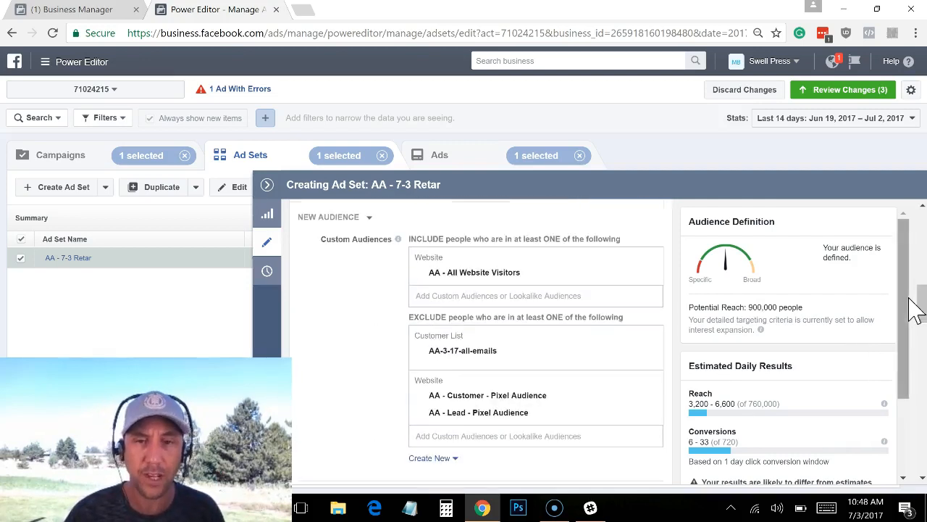
left_click(582, 436)
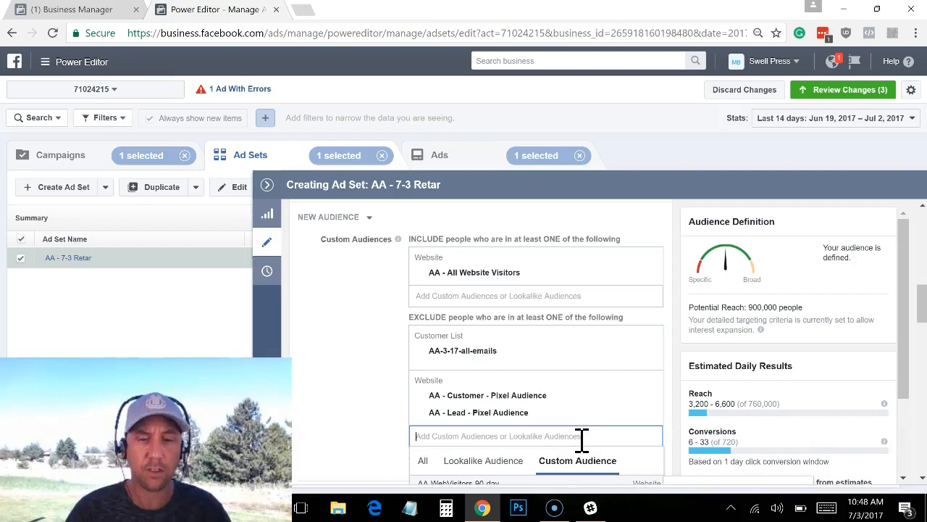
type("Em")
type("gagement")
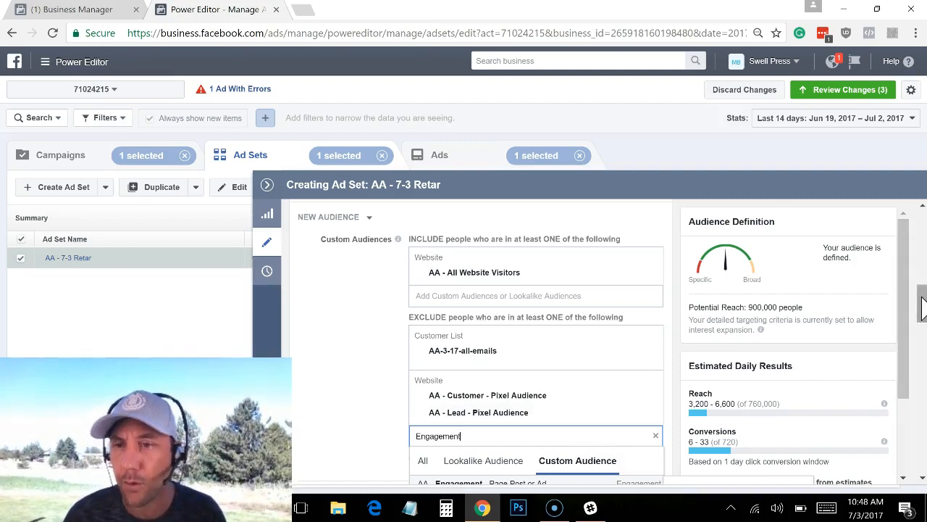
scroll(920, 308, "down", 1)
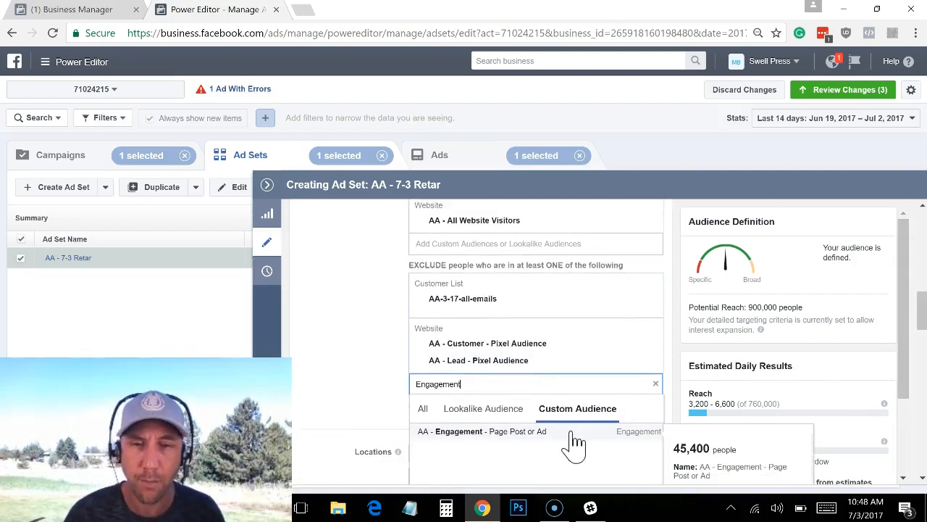
left_click(513, 434)
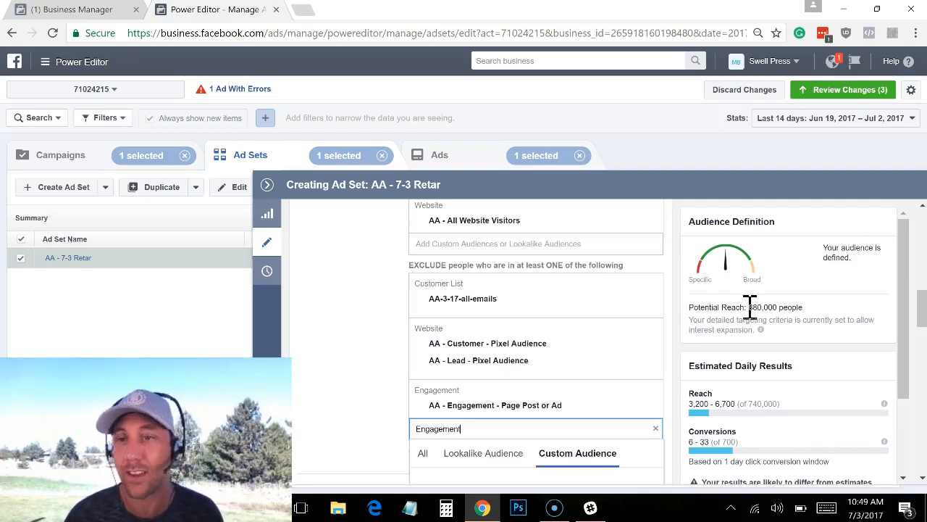
Review the ad set's age, gender, detailed targeting and connection settings, and check the potential reach.
mouse_move(923, 309)
left_mouse_down()
mouse_move(922, 319)
mouse_move(922, 310)
left_mouse_up()
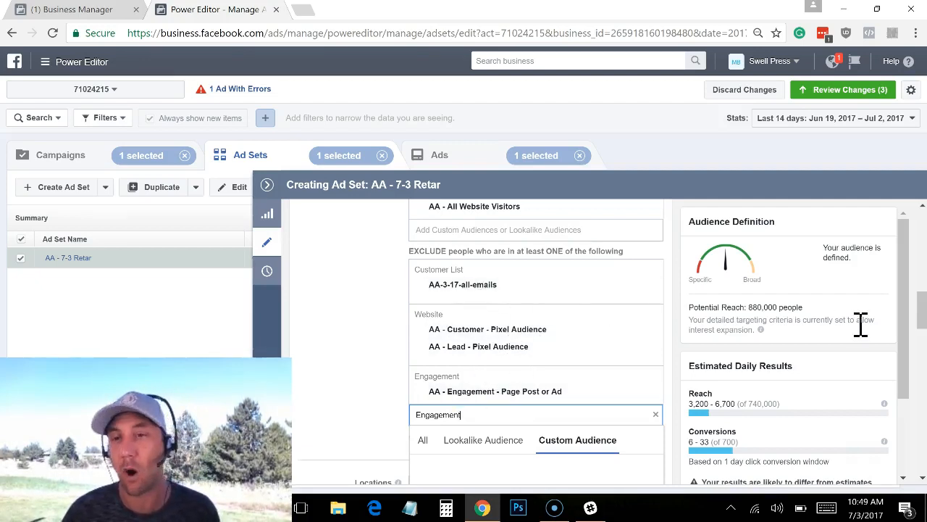
left_click_drag(923, 310, 921, 399)
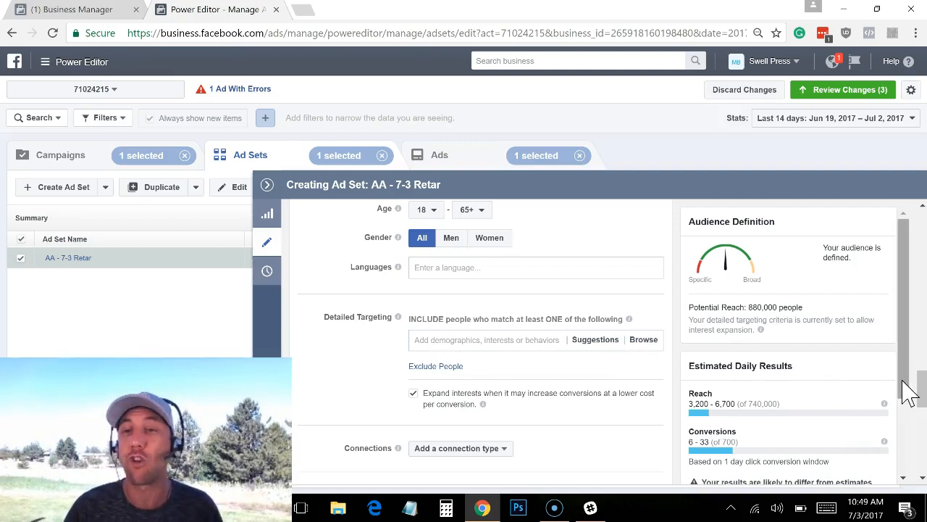
left_click_drag(920, 391, 924, 408)
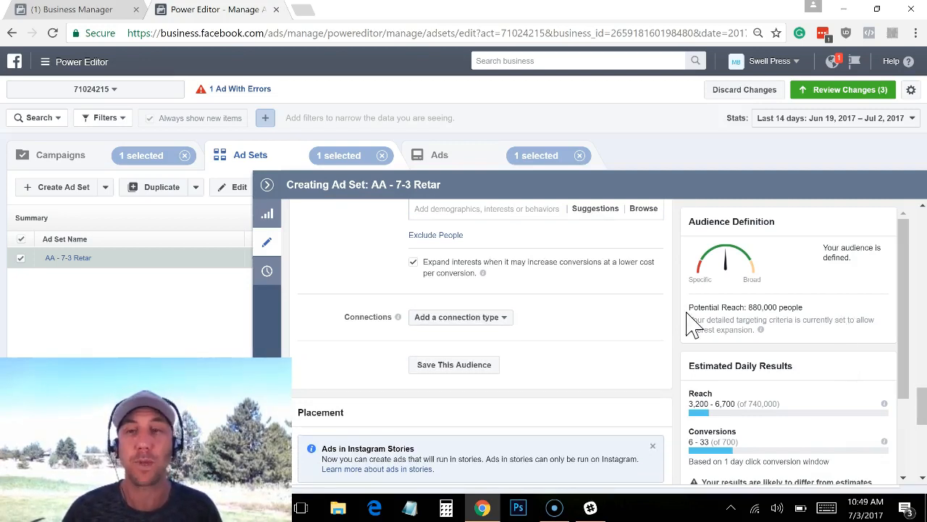
left_click_drag(748, 310, 783, 306)
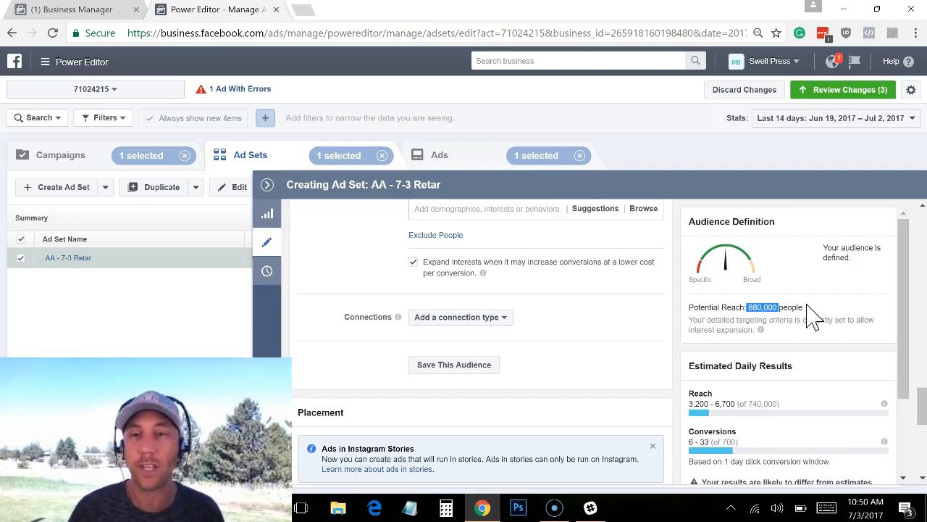
left_click(760, 306)
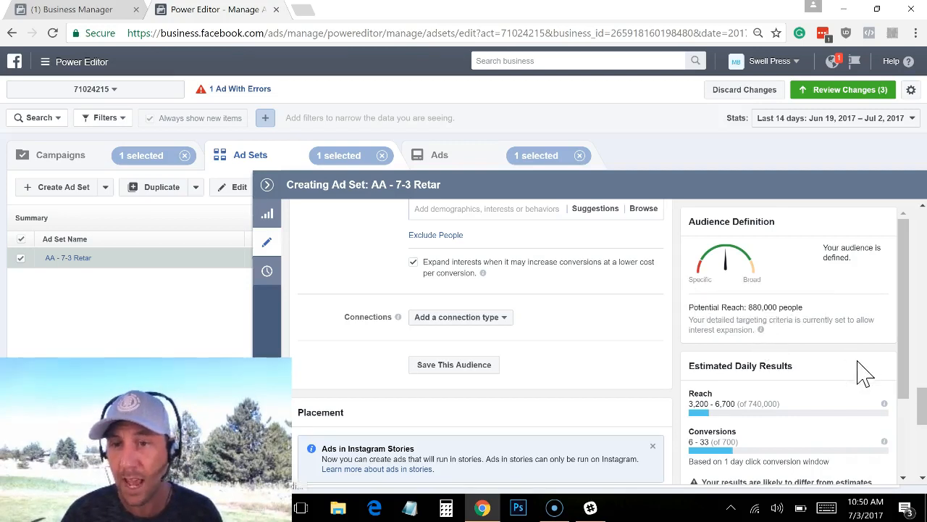
Switch the ad set from automatic to edited placements and exclude Instant Articles from the Facebook placements.
left_click_drag(922, 406, 923, 433)
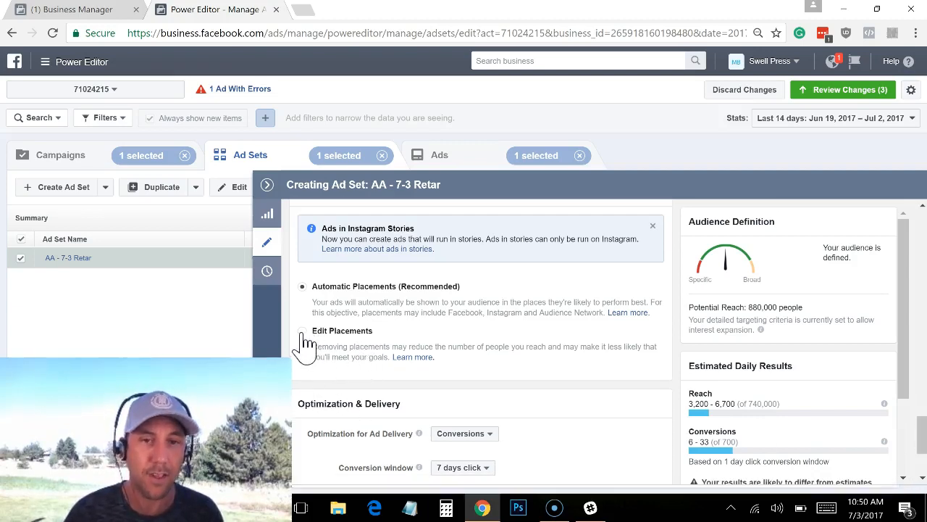
left_click(353, 333)
mouse_move(589, 409)
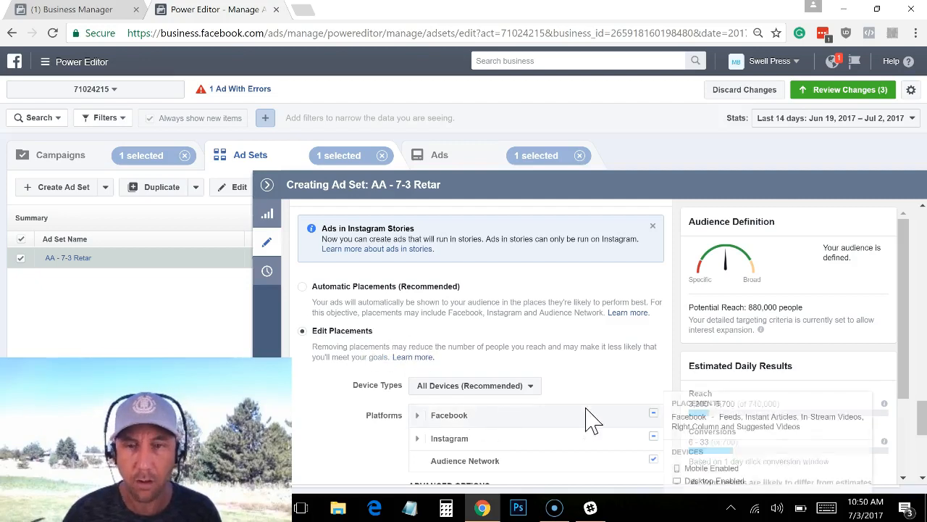
left_click(417, 418)
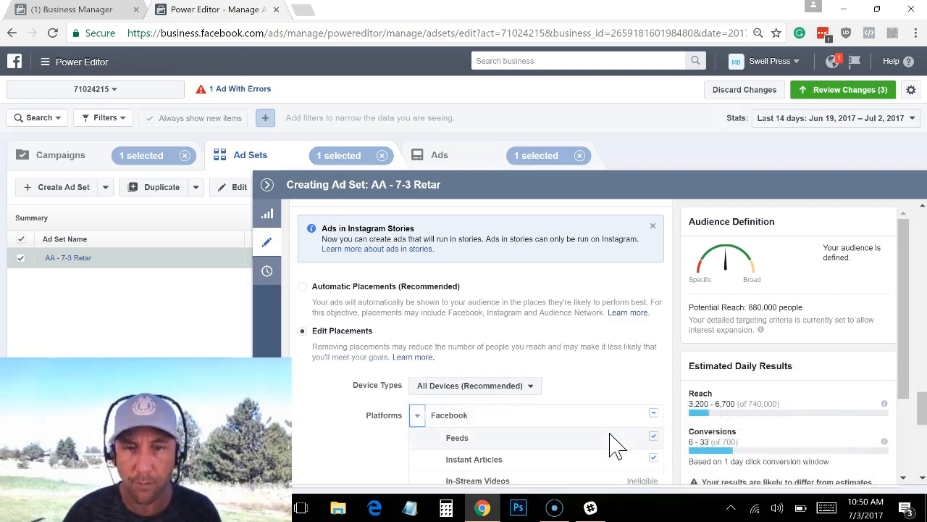
left_click(653, 457)
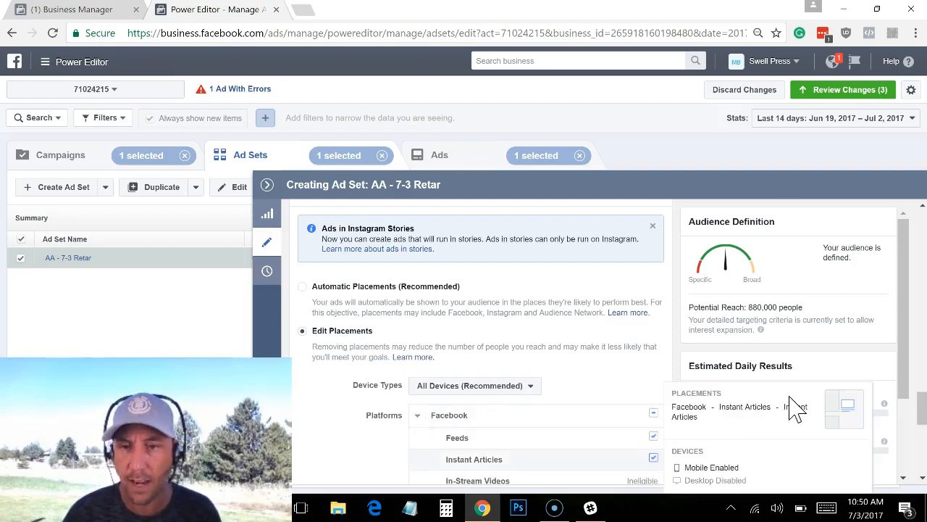
Remove Right Column, Audience Network and Instagram from the ad set's placements.
left_click_drag(922, 415, 923, 431)
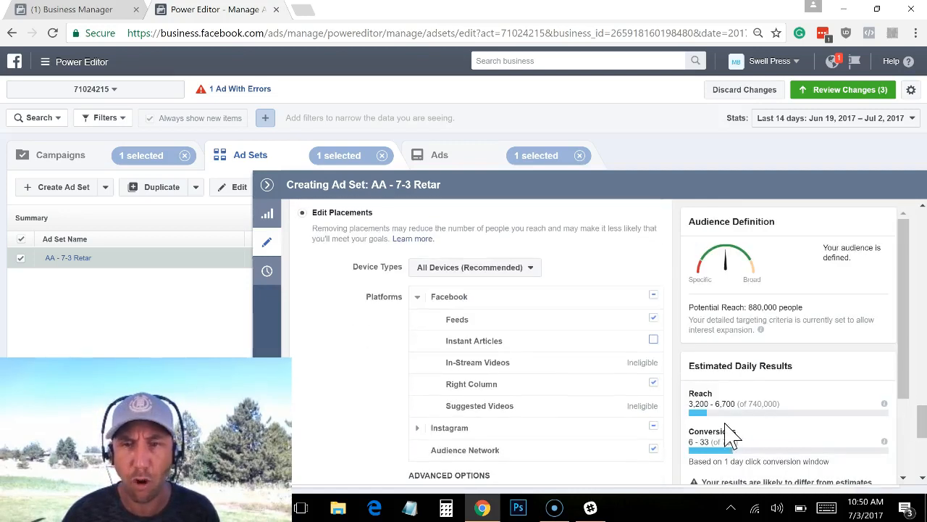
left_click(654, 383)
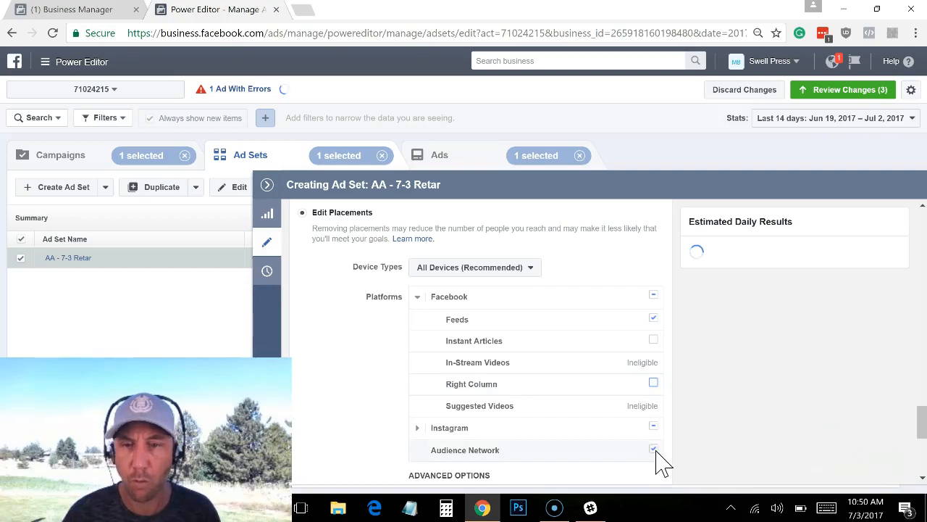
left_click(655, 450)
left_click(654, 427)
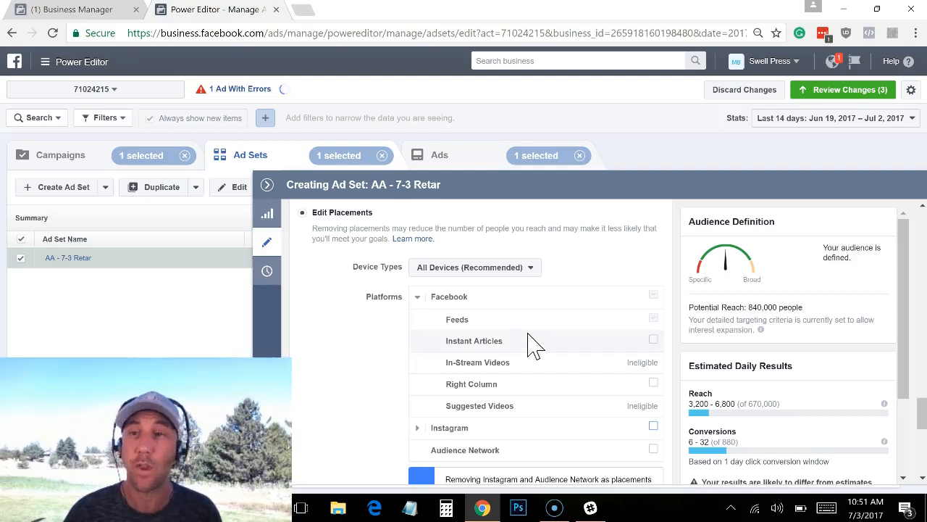
Review the ad set's Optimization & Delivery settings, including conversion window, bid amount and delivery type.
left_click_drag(921, 395, 923, 432)
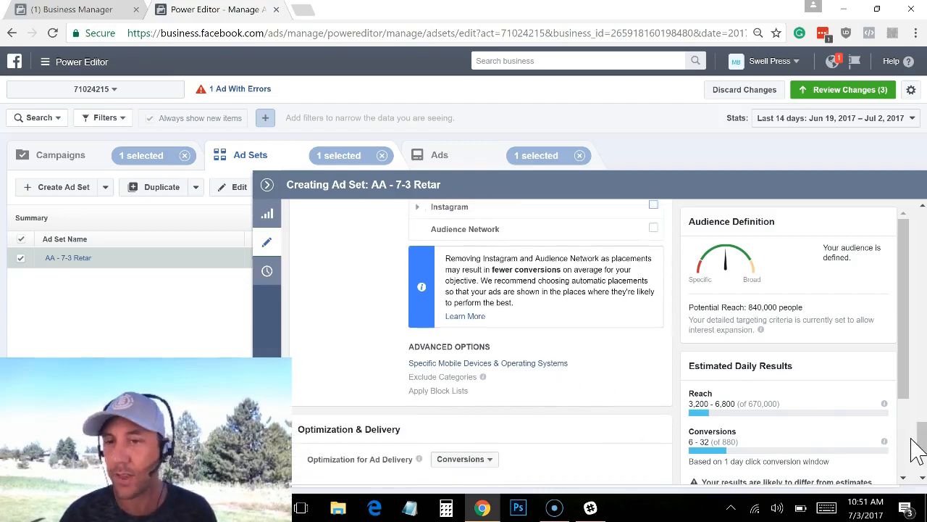
scroll(914, 439, "down", 3)
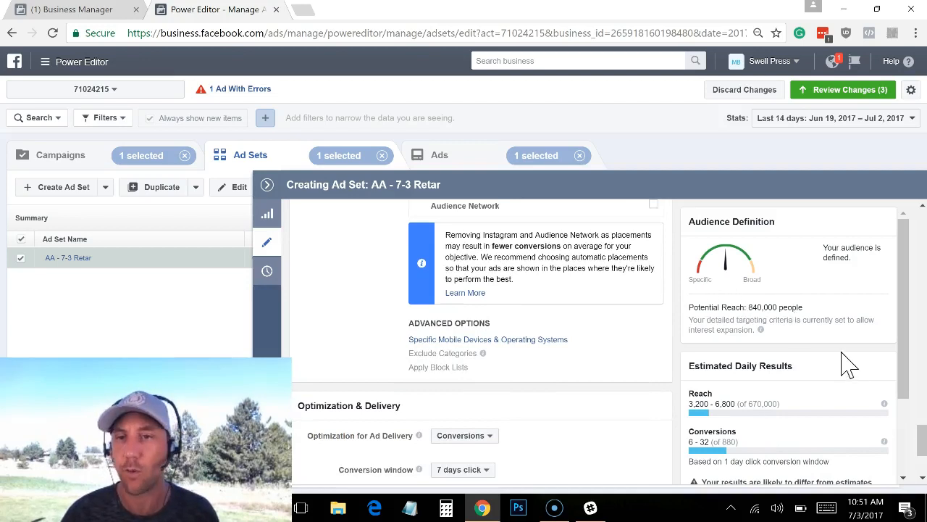
left_click_drag(921, 439, 921, 456)
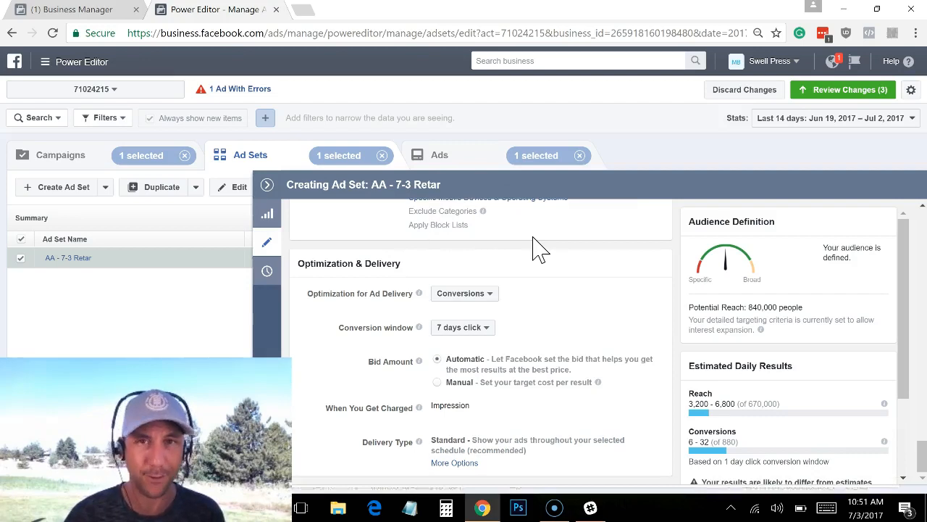
Open the campaign's selected ad for editing and rename it as 7-3-retar-ad1.
left_click(461, 163)
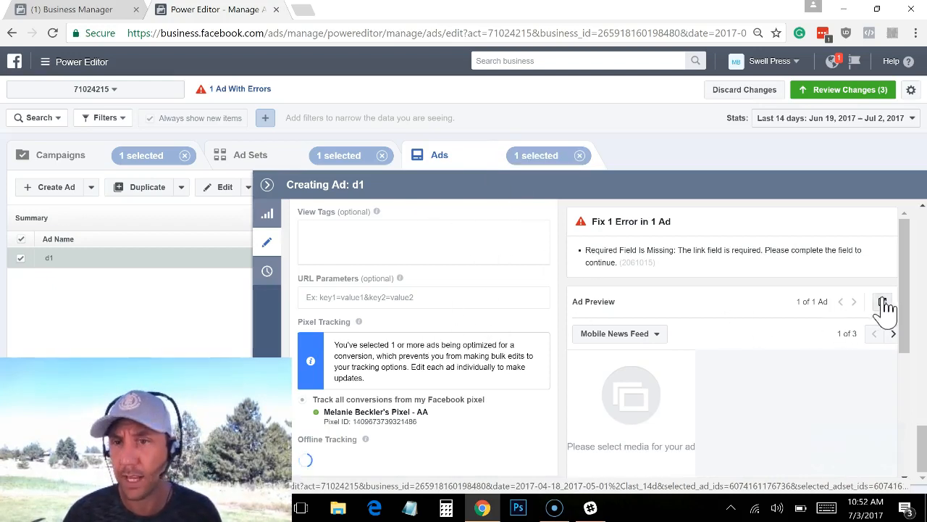
left_click_drag(907, 304, 905, 287)
left_click_drag(921, 445, 917, 326)
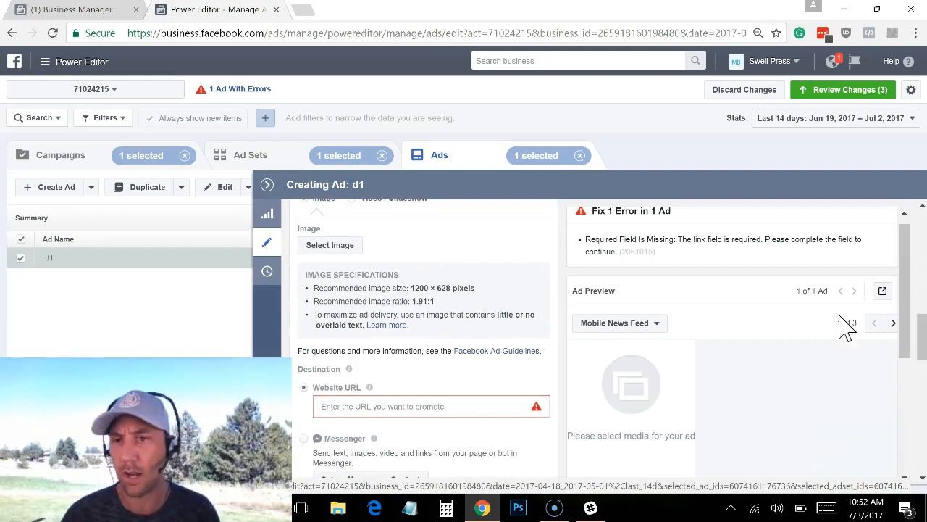
left_click_drag(919, 321, 904, 239)
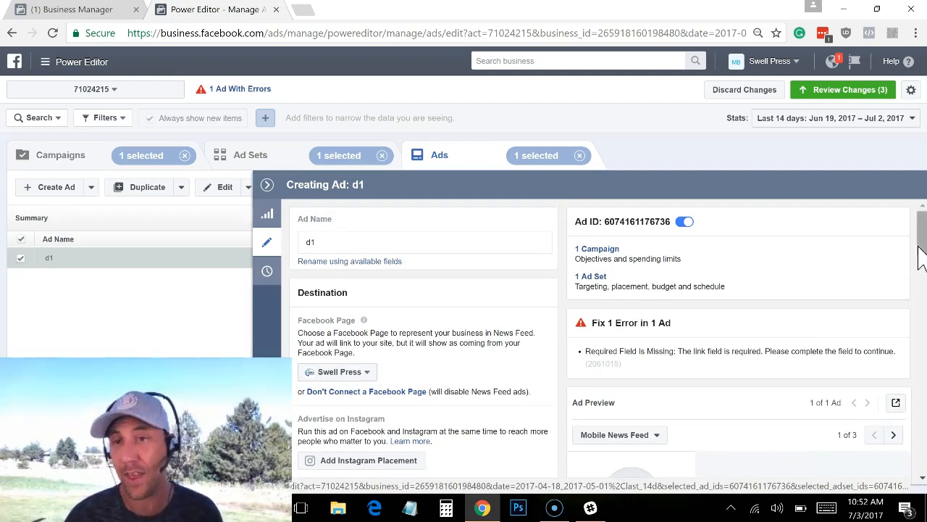
left_click_drag(924, 223, 924, 225)
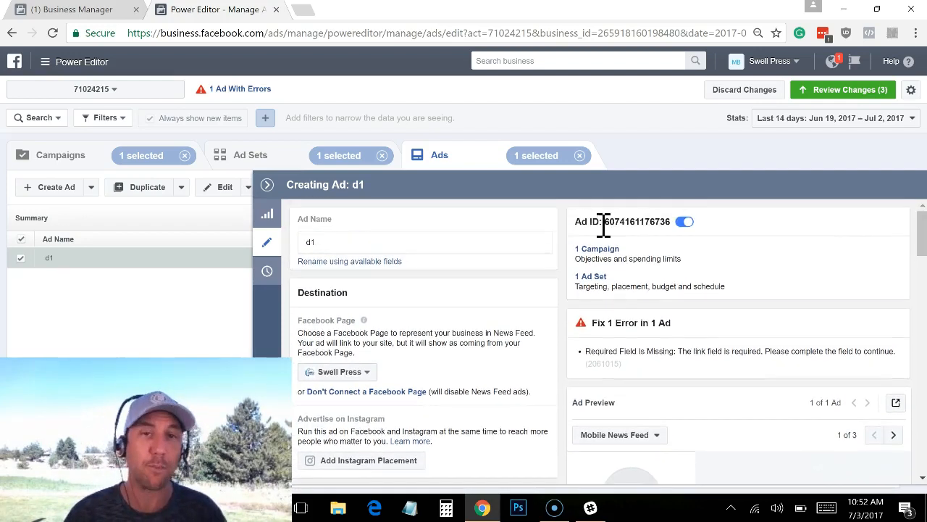
left_click(310, 244)
type("a")
left_click(310, 255)
left_click(310, 242)
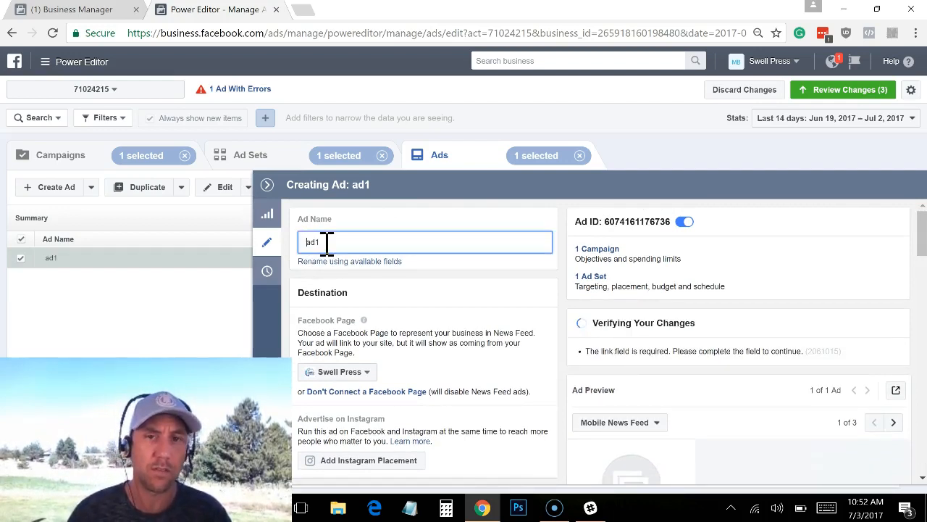
type("7-3")
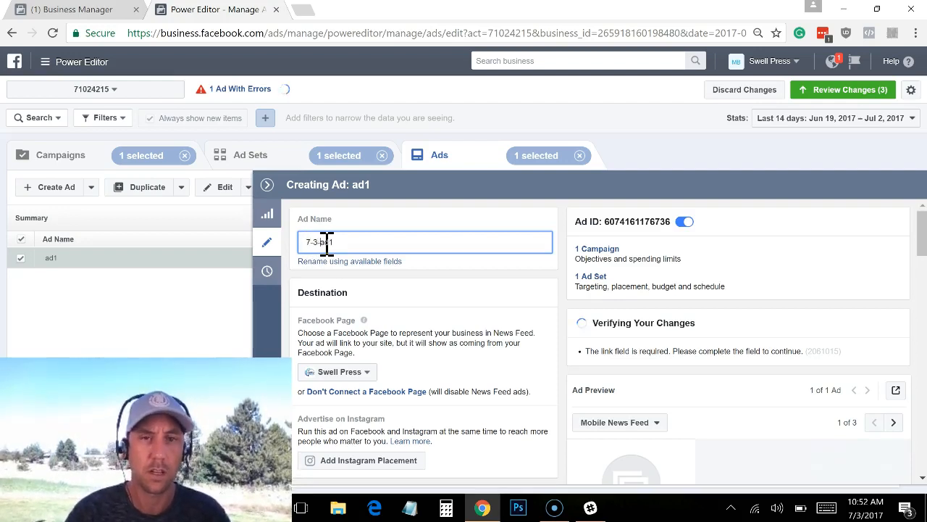
type("-rear-")
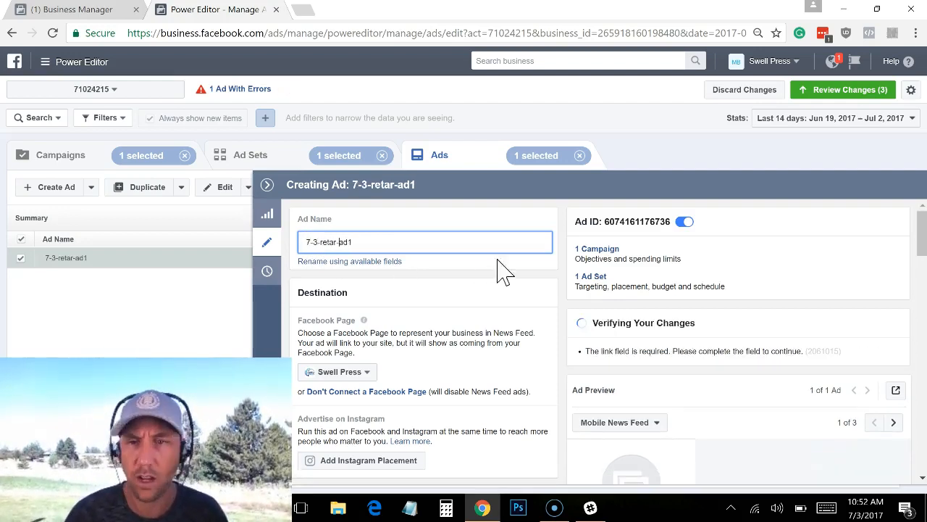
Set the ad to use an existing page post and open the post ID entry.
left_click_drag(919, 267, 924, 288)
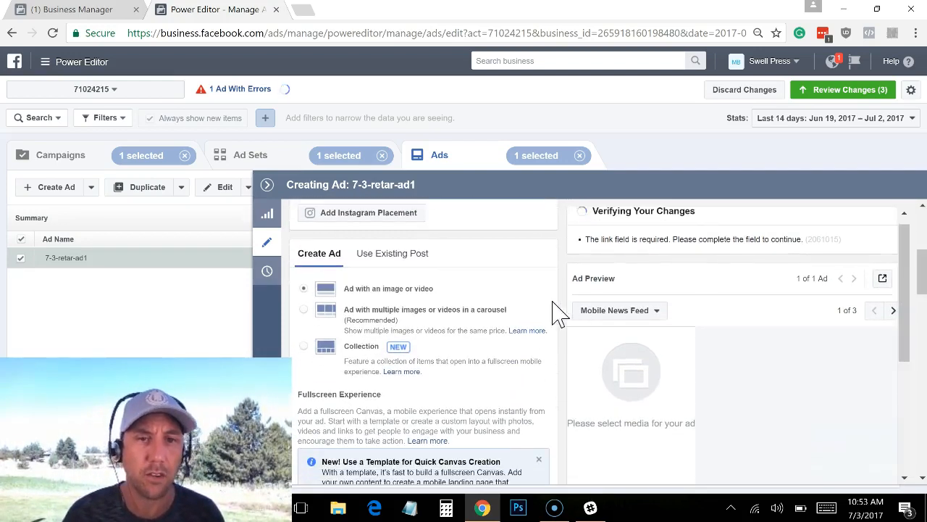
left_click(394, 255)
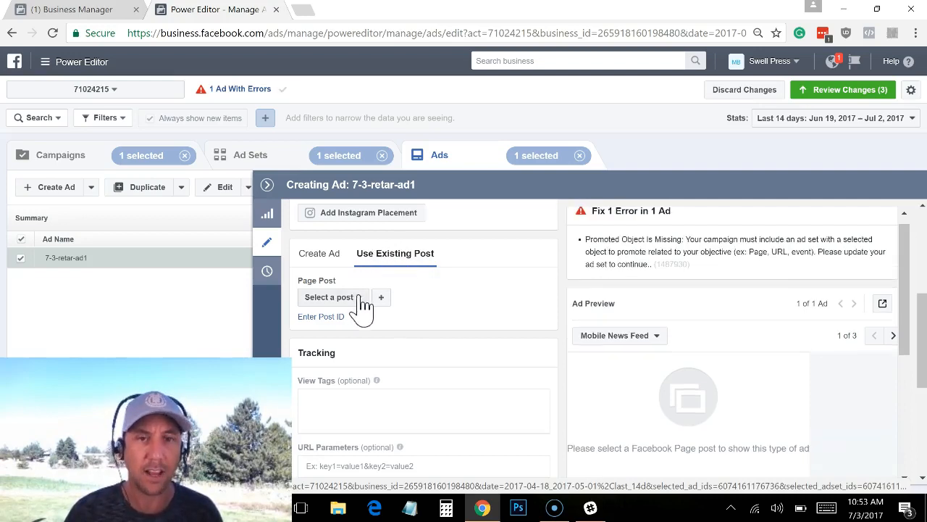
left_click(321, 317)
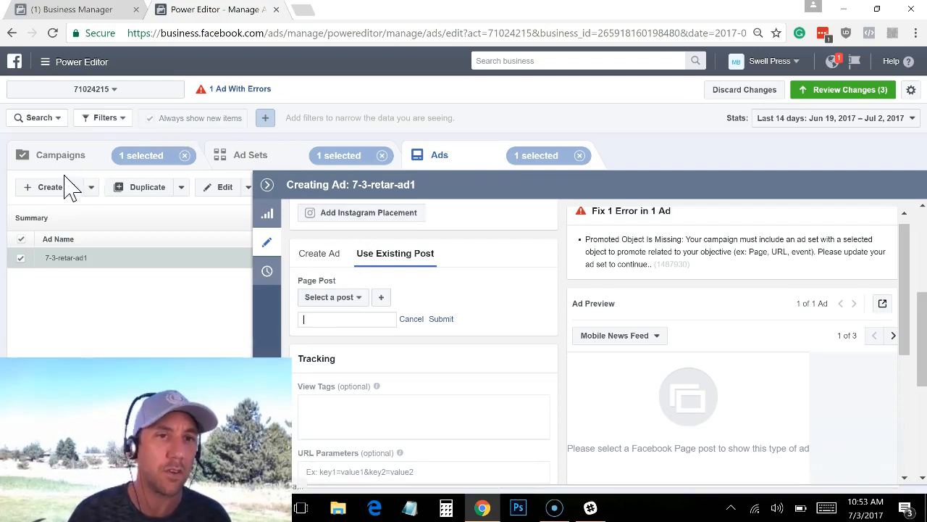
Open Ads Manager in a separate browser tab, close the tools menu in Power Editor, and switch to Ads Manager.
left_click(47, 64)
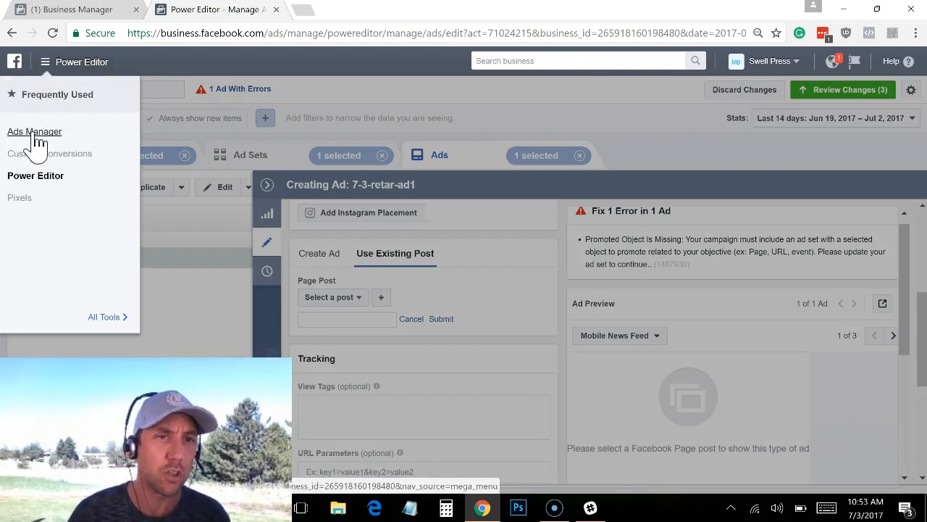
left_click(36, 140, "ctrl")
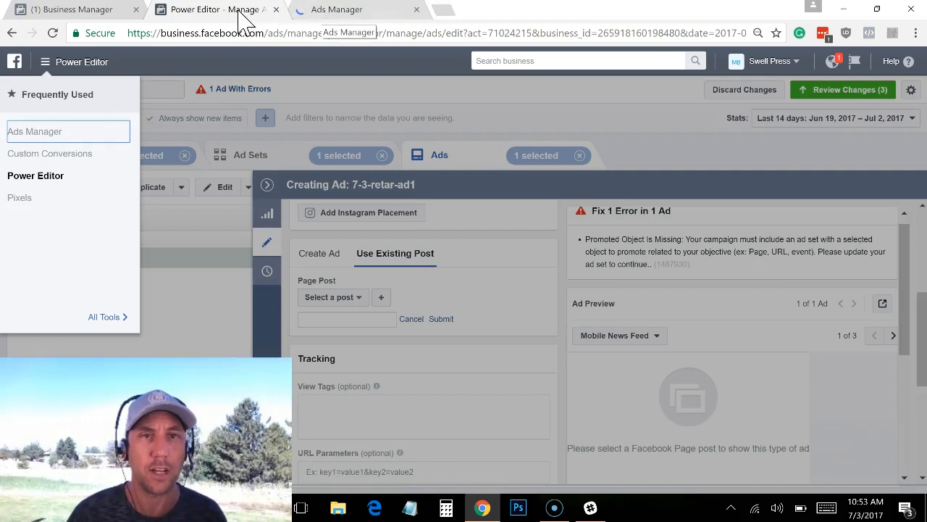
left_click(473, 310)
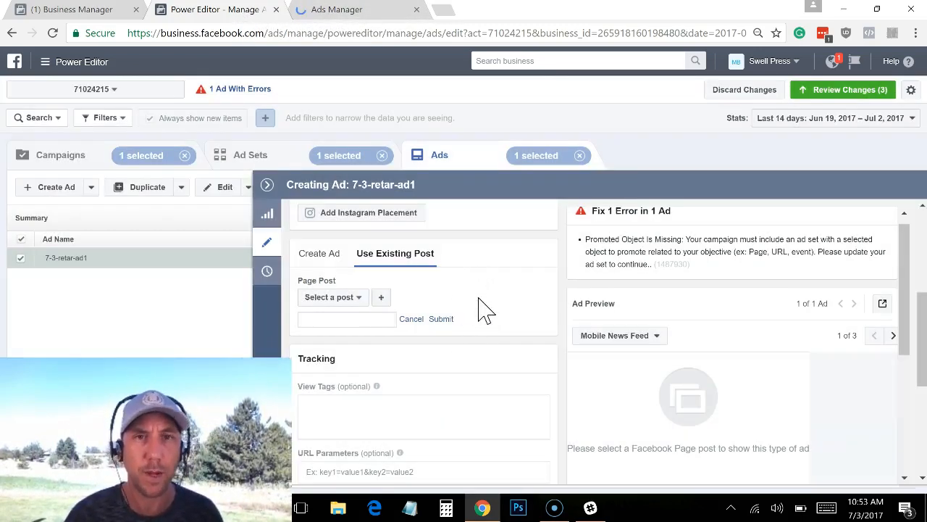
left_click(354, 14)
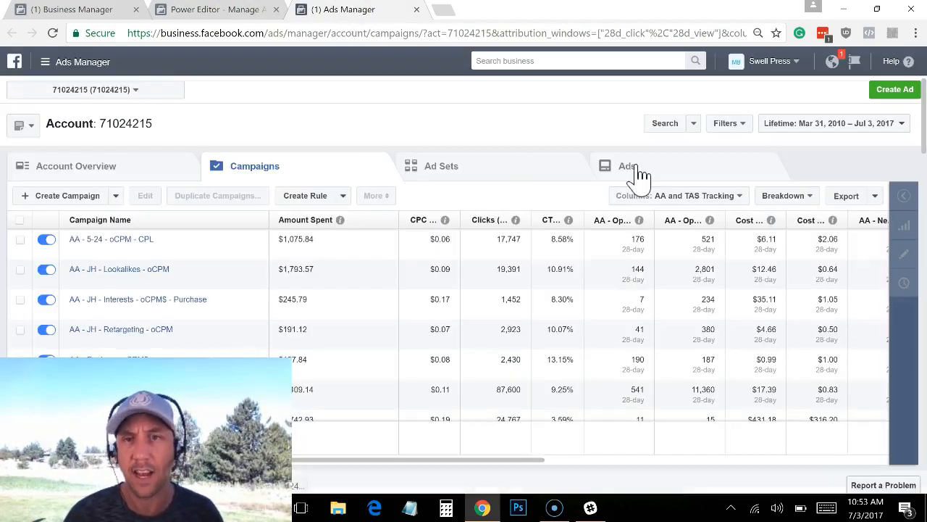
Open the existing Tree Pic story ad for editing from the account's list of ads.
left_click(637, 173)
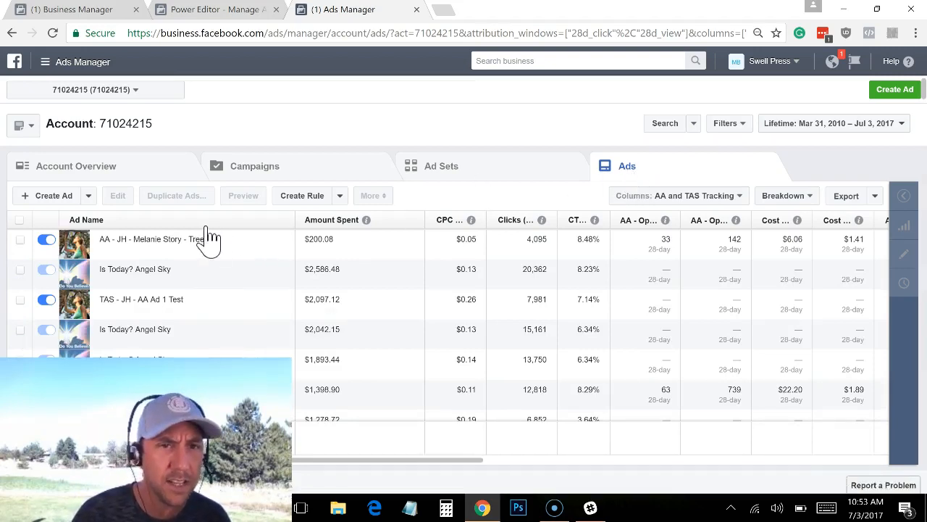
left_click(118, 241)
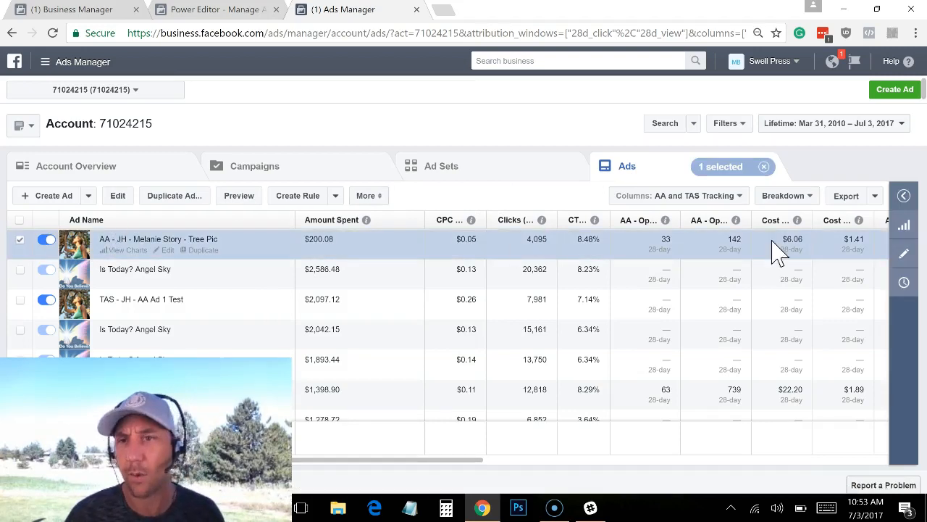
left_click(905, 253)
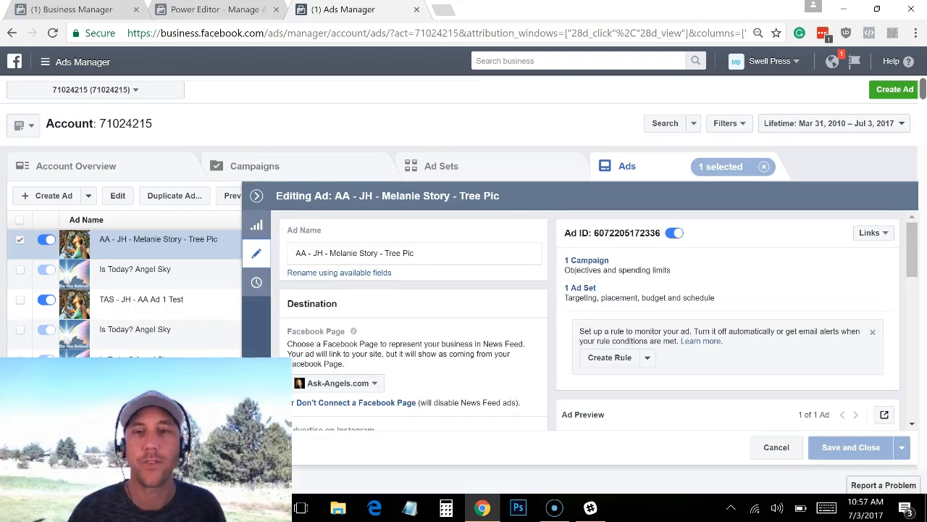
Open the Tree Pic ad's Facebook post with comments from its ad preview.
left_click(885, 416)
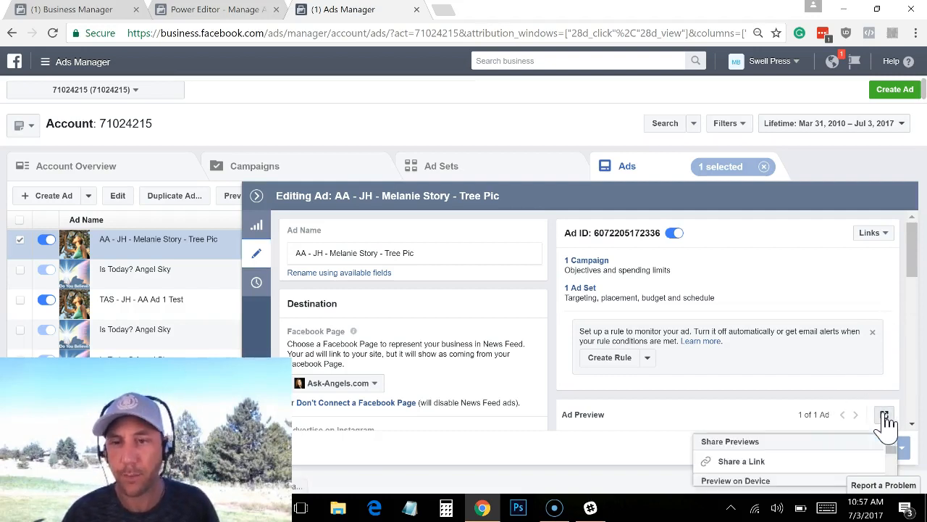
mouse_move(916, 239)
left_mouse_down()
mouse_move(920, 261)
mouse_move(924, 249)
left_mouse_up()
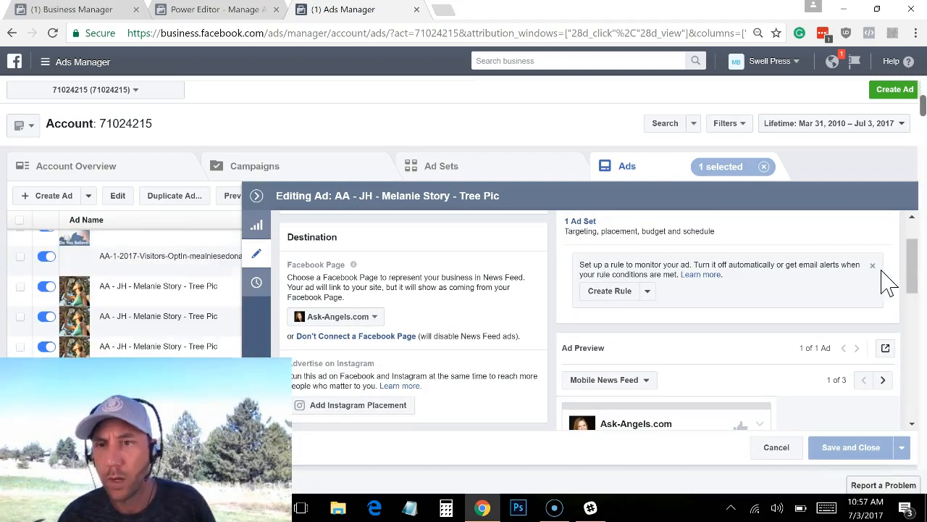
left_click_drag(911, 269, 919, 287)
scroll(919, 286, "down", 2)
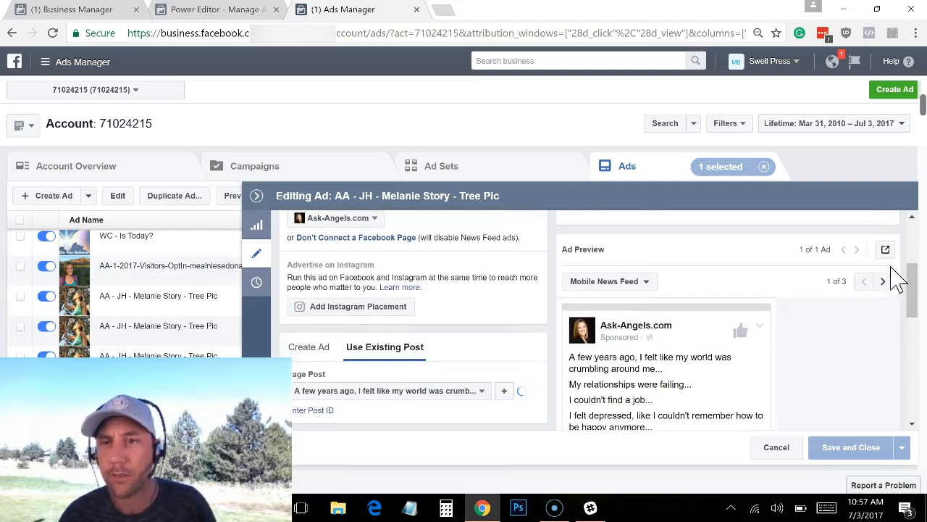
left_click(886, 250)
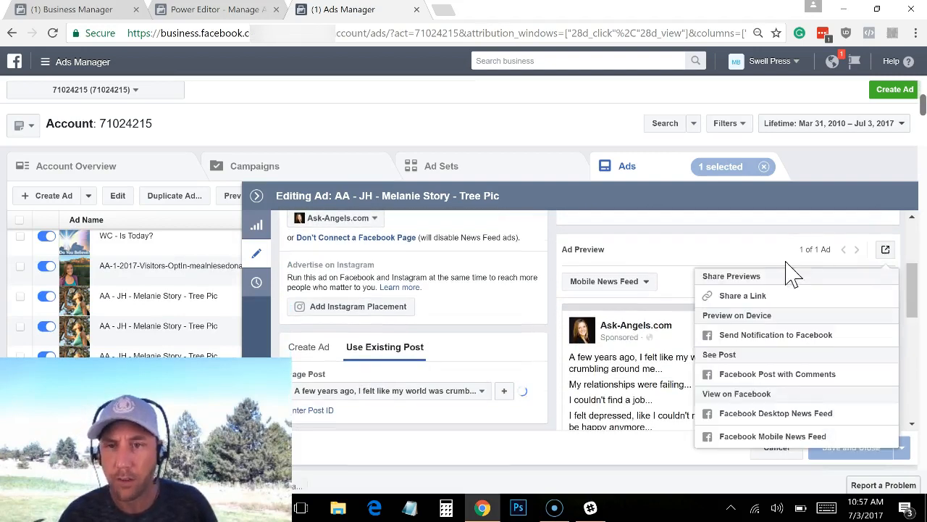
left_click(768, 376)
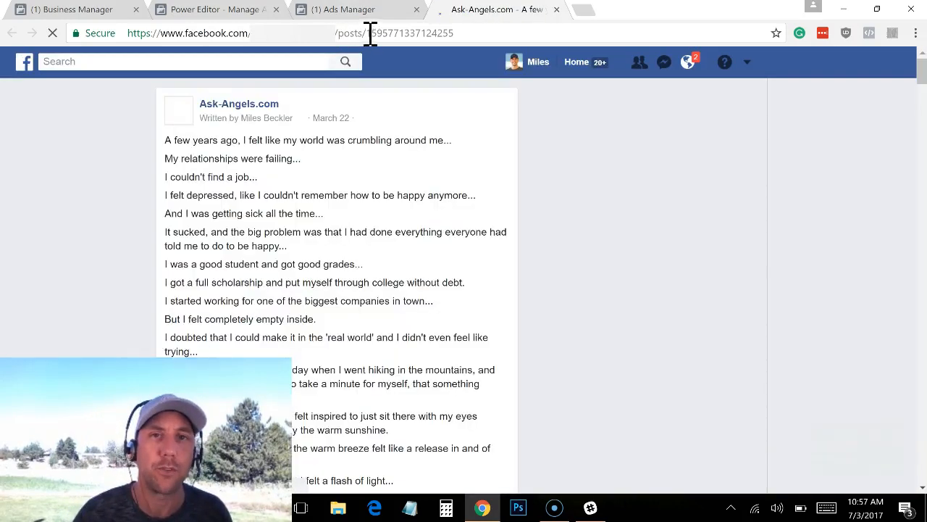
Copy the post ID from the end of the post's web address and look over the post's text and image.
left_click_drag(369, 33, 462, 33)
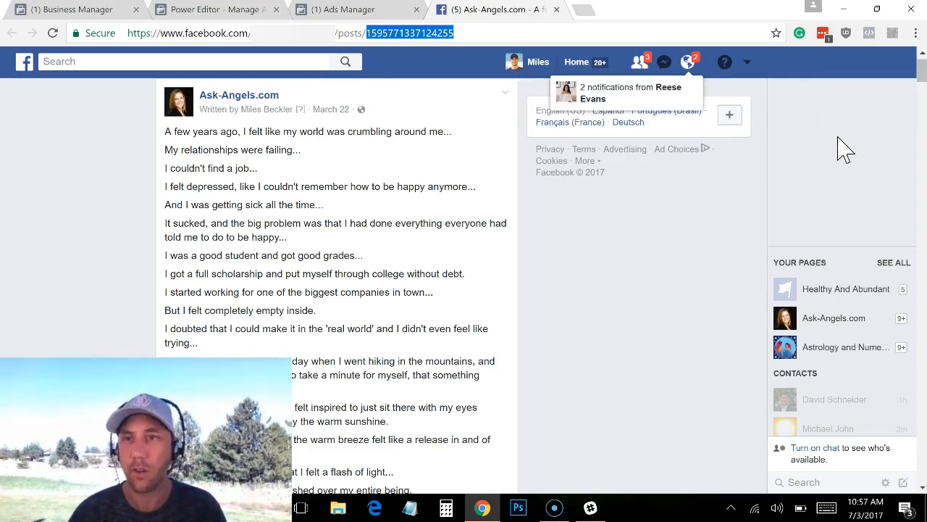
left_click_drag(920, 72, 922, 145)
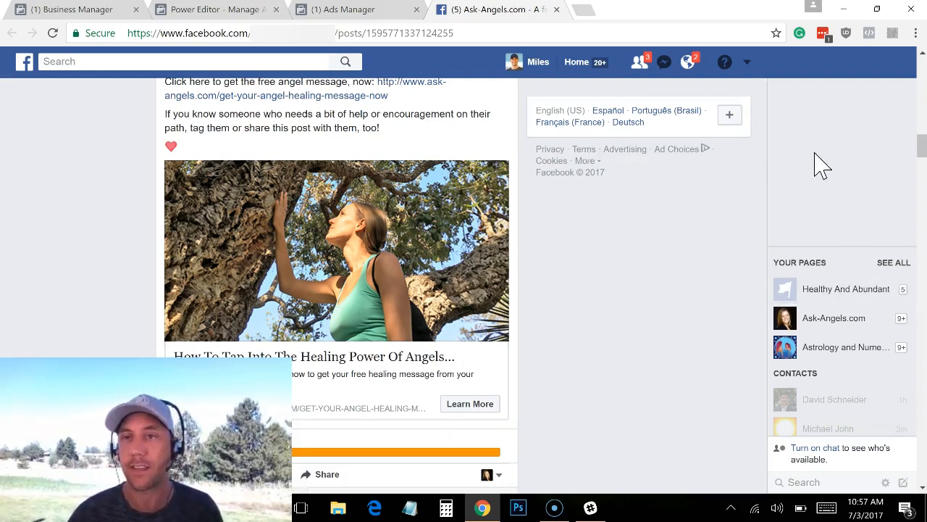
mouse_move(922, 149)
left_mouse_down()
mouse_move(918, 64)
mouse_move(922, 132)
left_mouse_up()
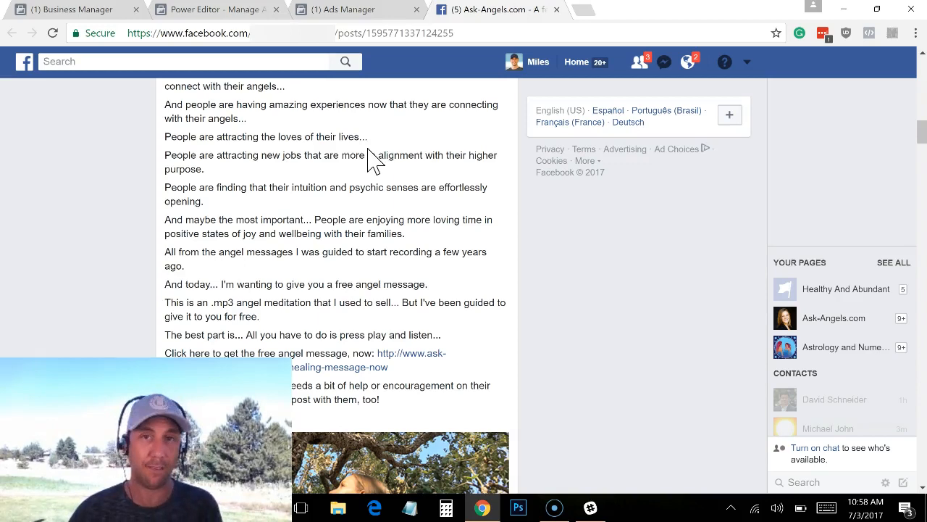
left_click(327, 20)
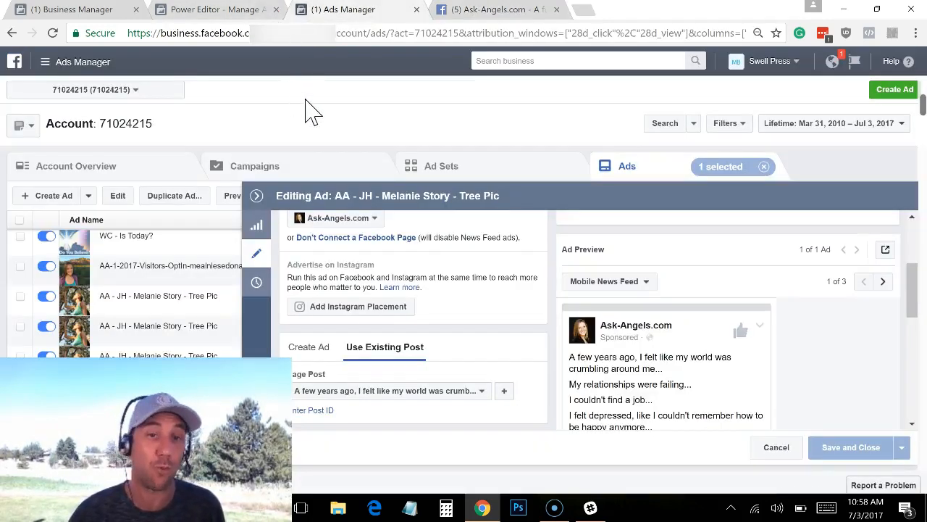
left_click(230, 13)
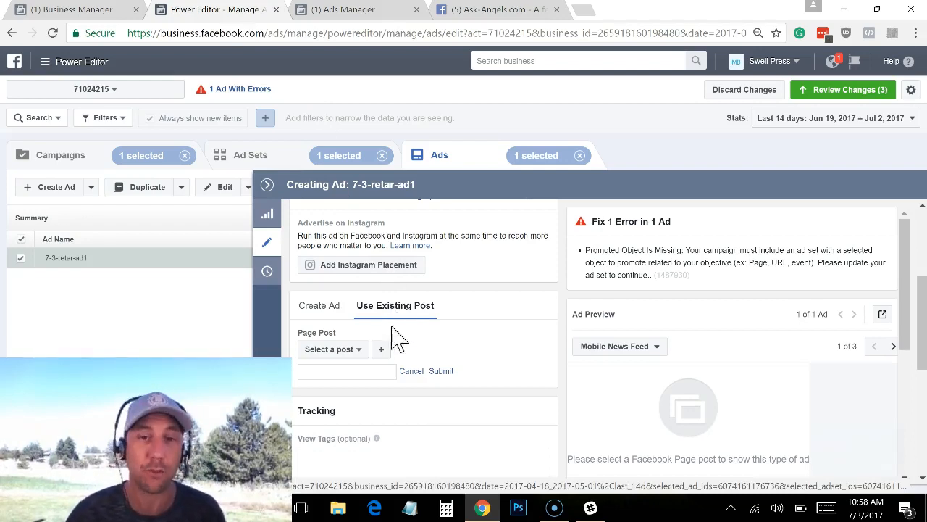
left_click(368, 373)
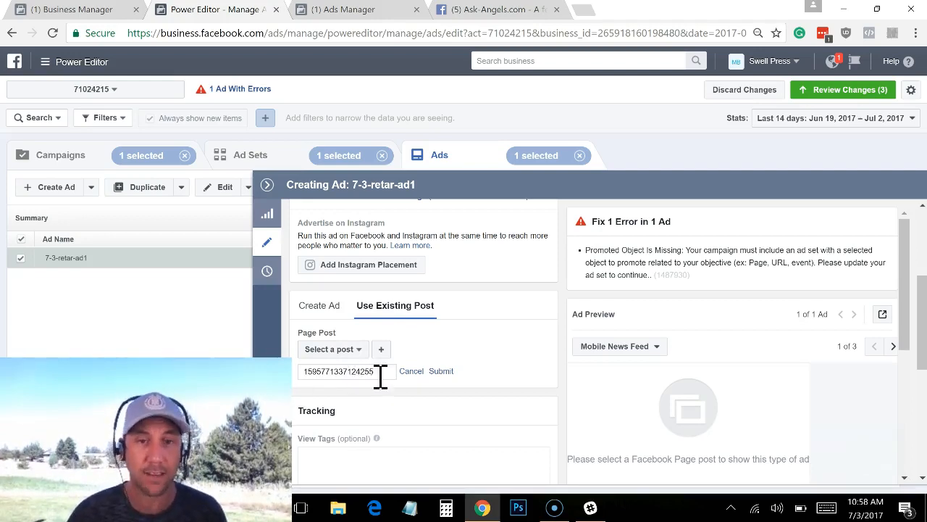
left_click(442, 371)
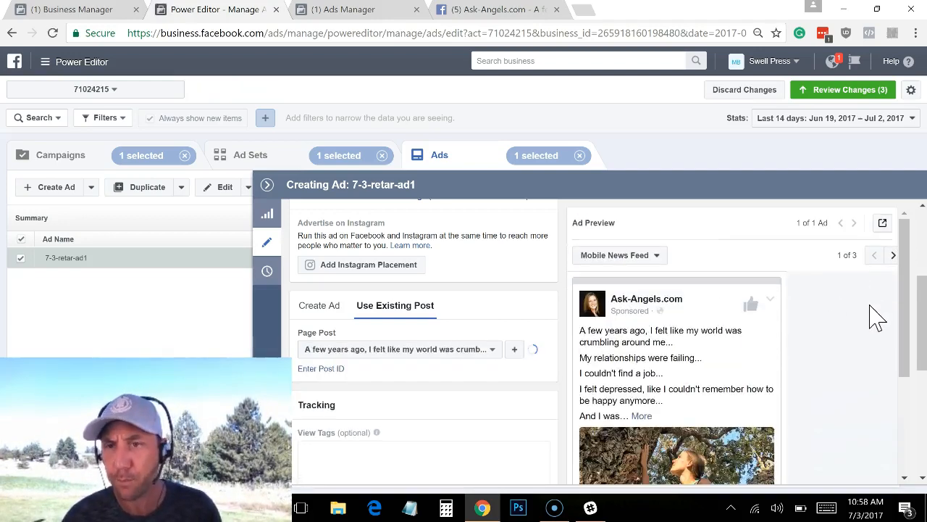
left_click_drag(906, 280, 472, 325)
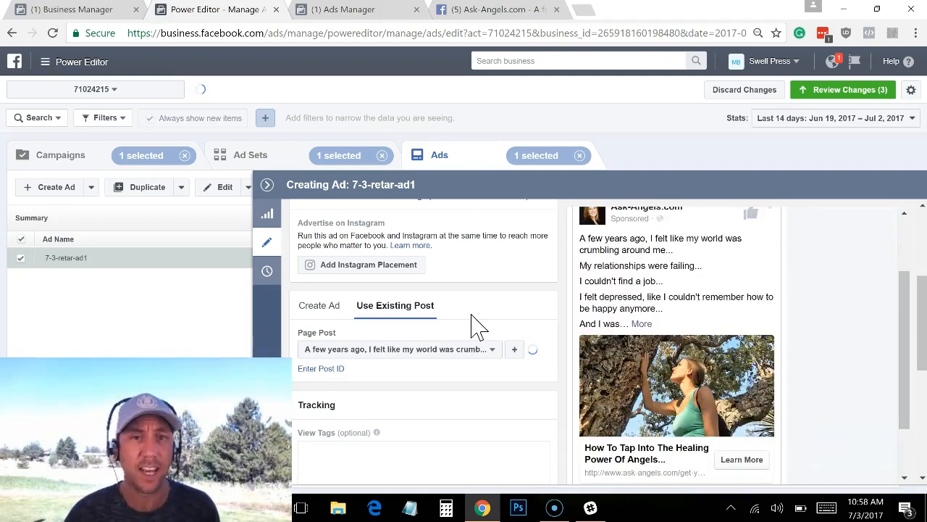
Review the pending campaign, ad set and ad changes and apply them.
left_click(824, 93)
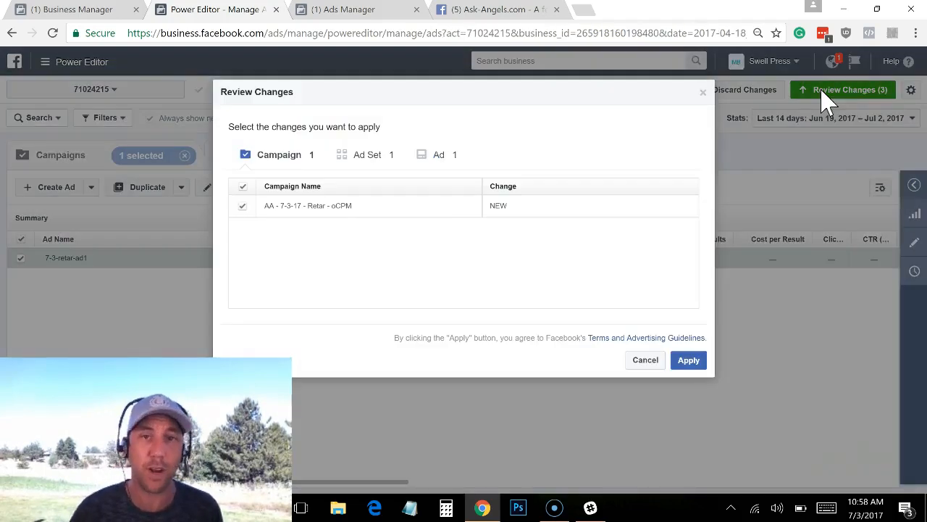
left_click(346, 161)
left_click(433, 164)
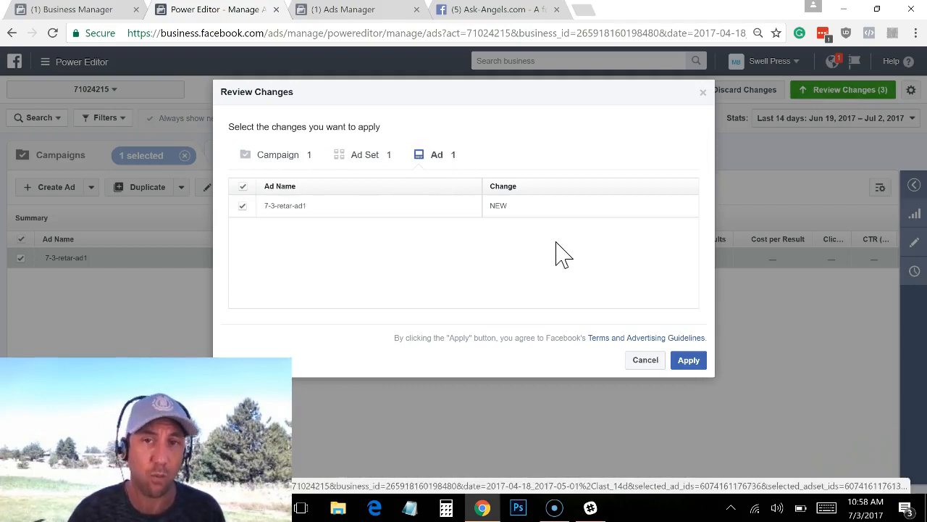
left_click(689, 359)
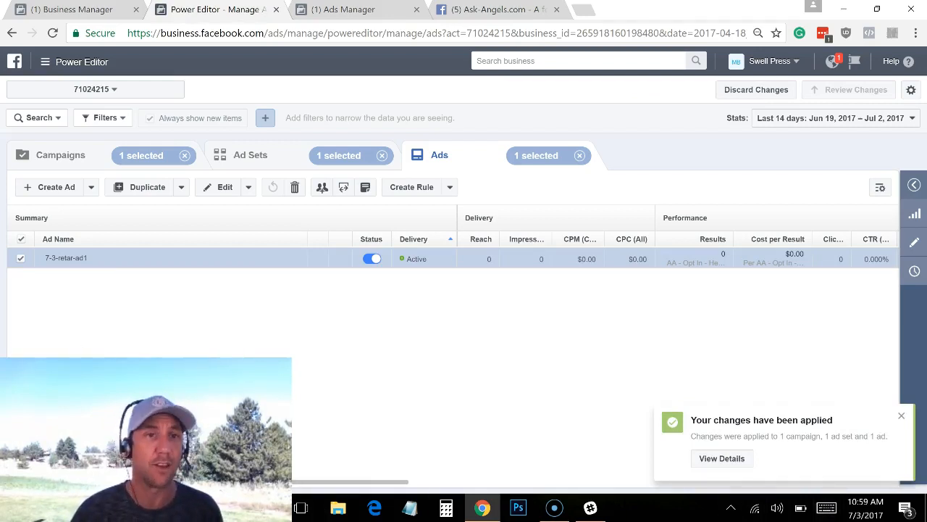
Duplicate the AA - 7-3 Retar ad set once in its original campaign and rename the copy AA - 7-3 Look-Alike.
left_click(55, 157)
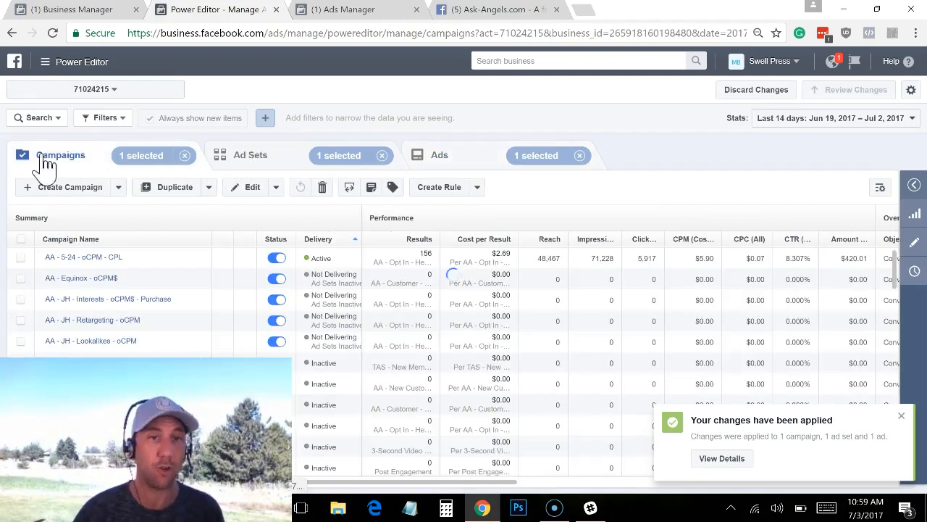
left_click(268, 163)
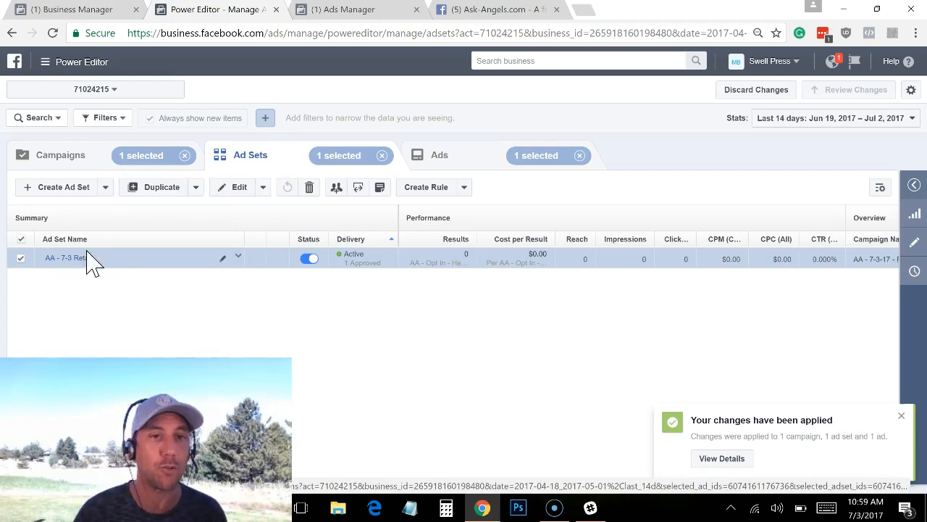
left_click(157, 193)
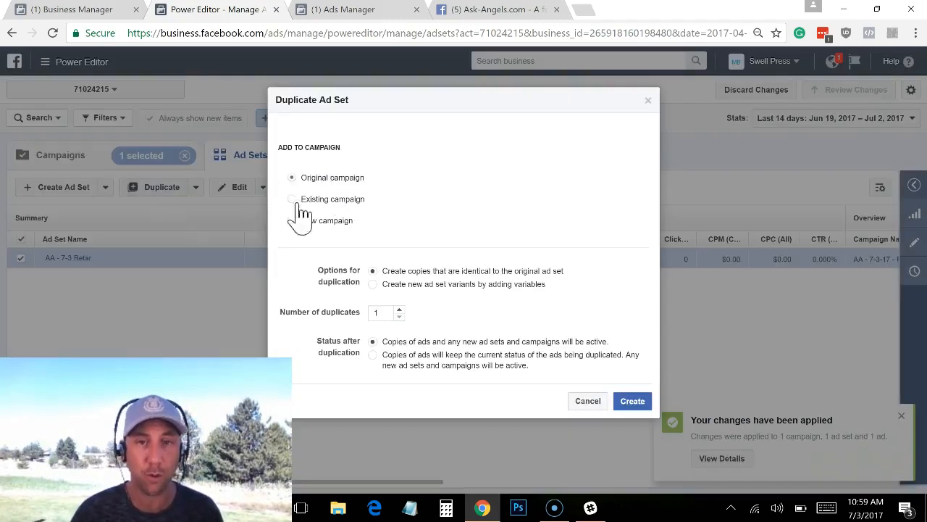
left_click(633, 404)
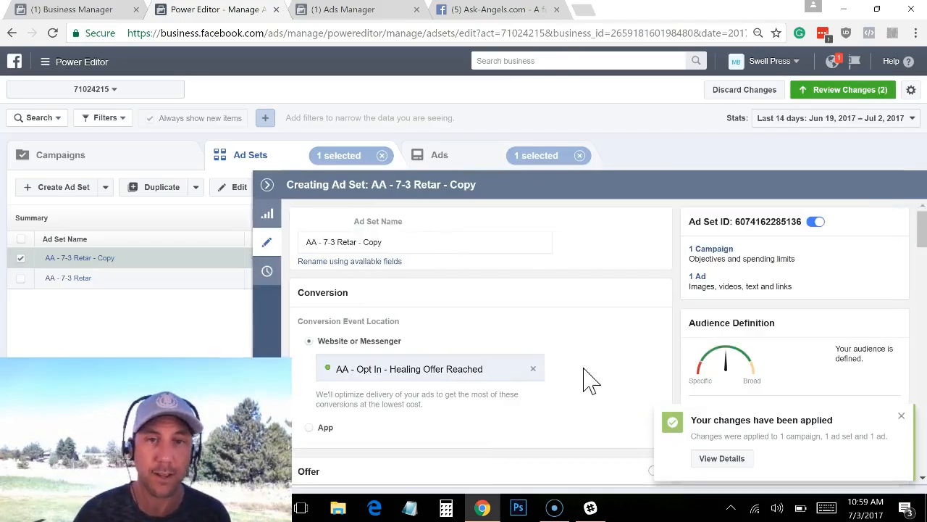
left_click_drag(408, 242, 346, 245)
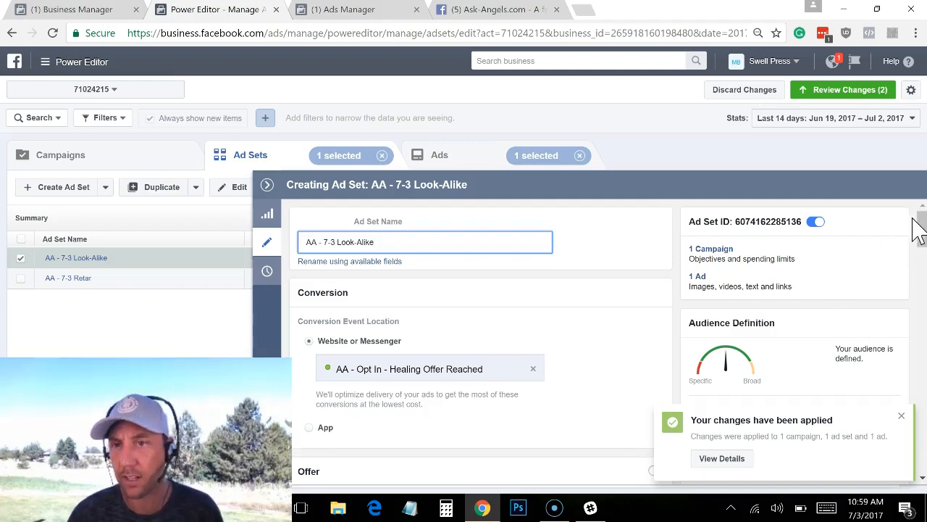
Replace the included AA - All Website Visitors audience with Lookalike (US, 1%) - AA - Customer - Pixel Audience.
left_click_drag(924, 221, 926, 290)
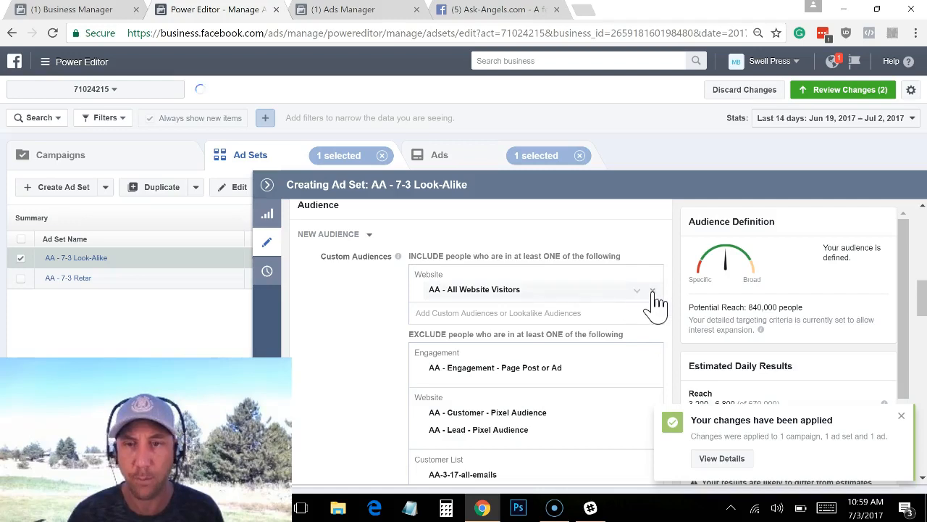
left_click(653, 290)
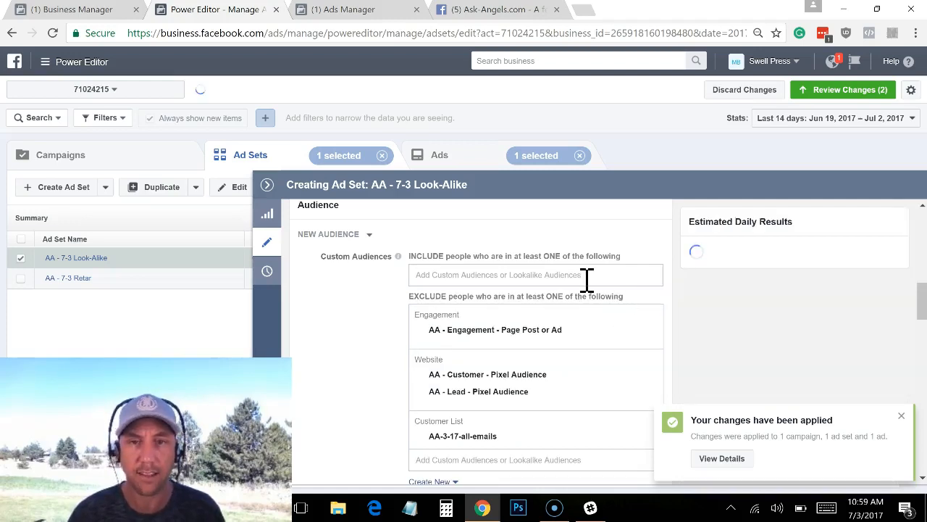
left_click(586, 280)
type("look")
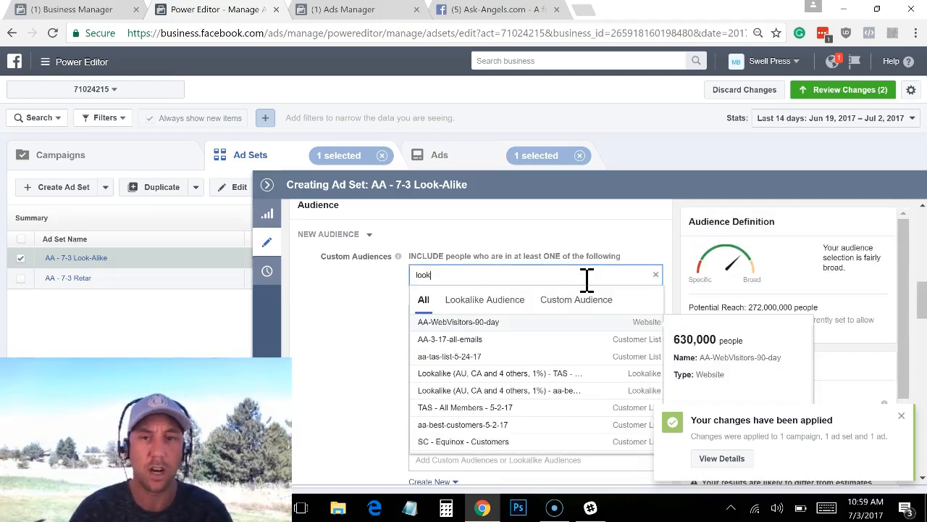
type("alike")
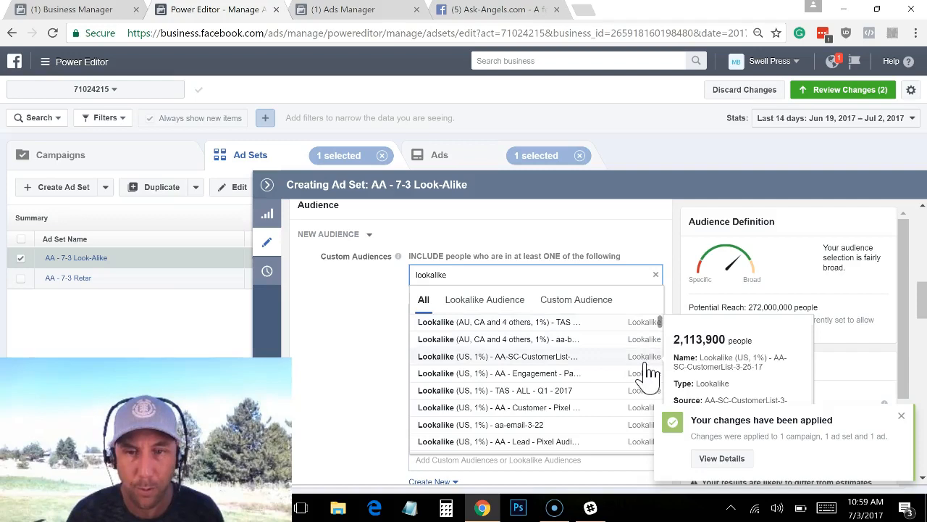
left_click(519, 411)
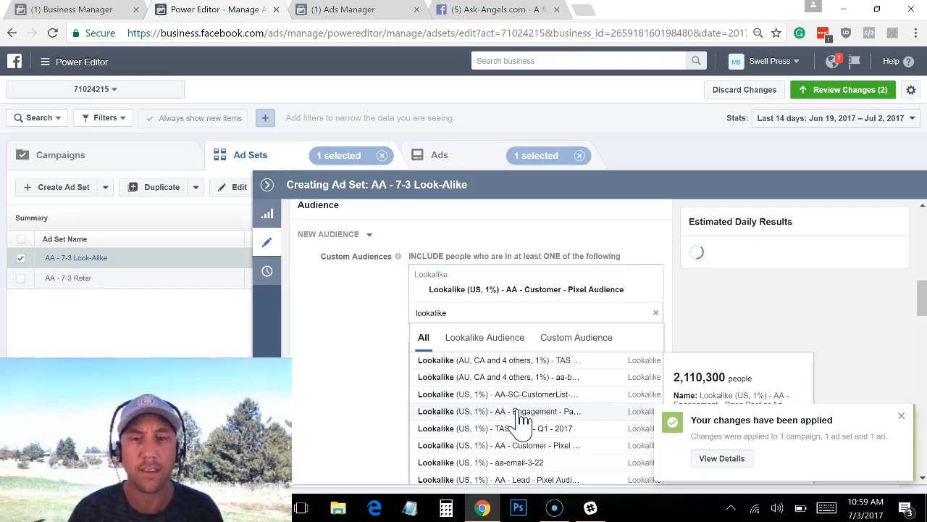
left_click(351, 318)
Set the Look-Alike ad set's minimum age to 33 and restrict its gender targeting to Women.
left_click_drag(922, 300, 923, 348)
left_click(427, 357)
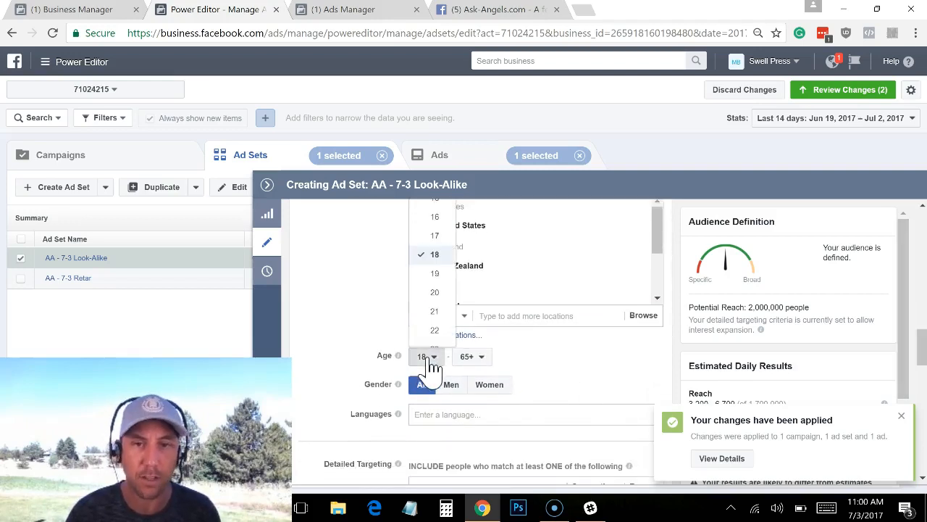
left_click(452, 239)
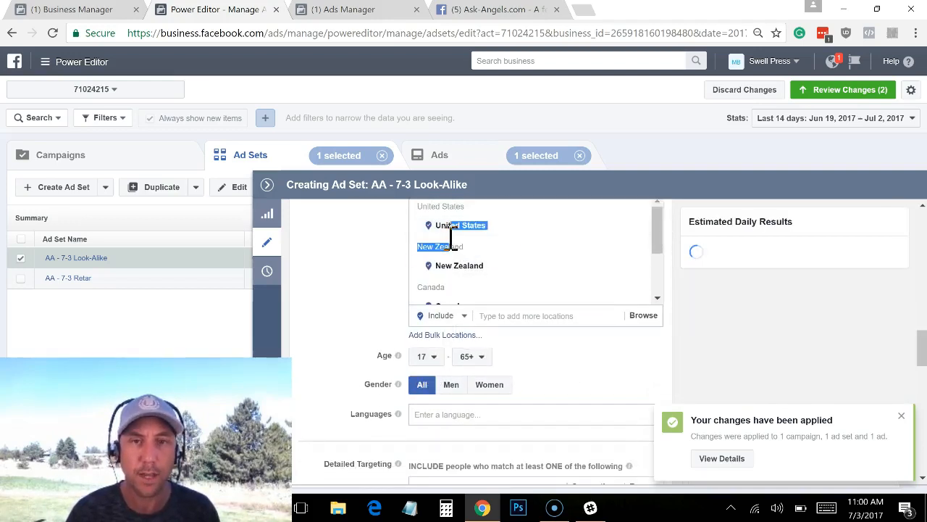
left_click(427, 356)
scroll(443, 322, "down", 4)
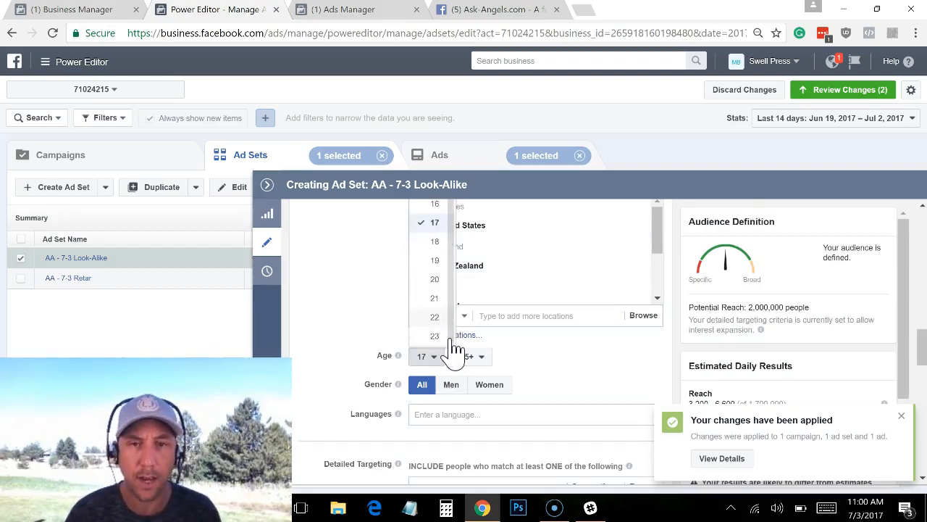
left_click(443, 331)
left_click(449, 337)
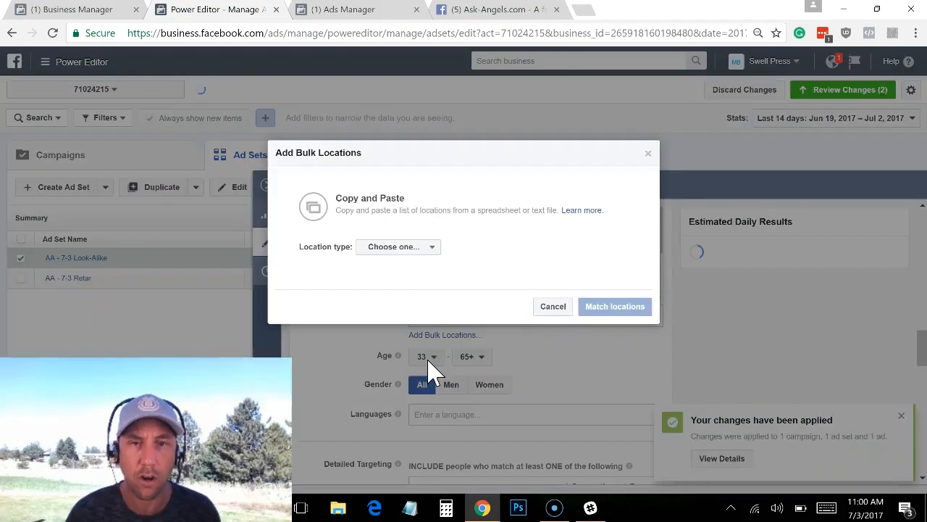
left_click(428, 359)
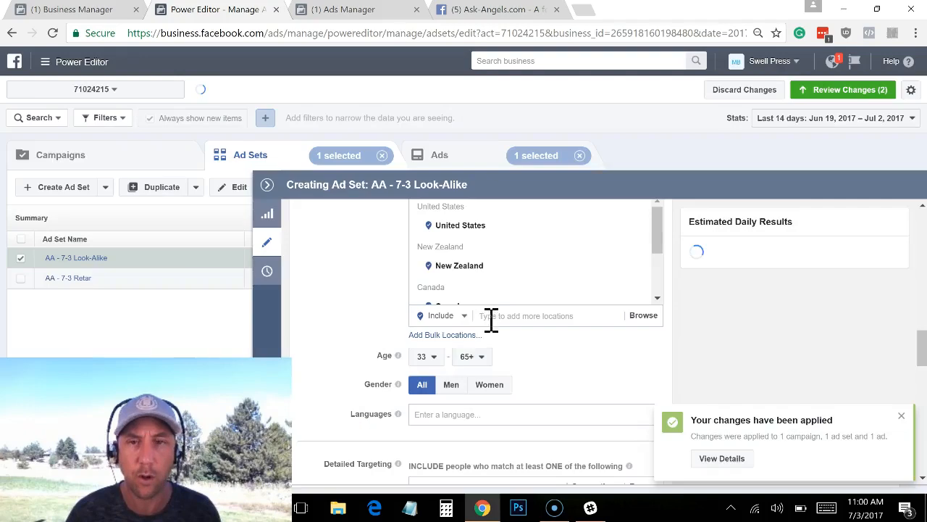
left_click(497, 388)
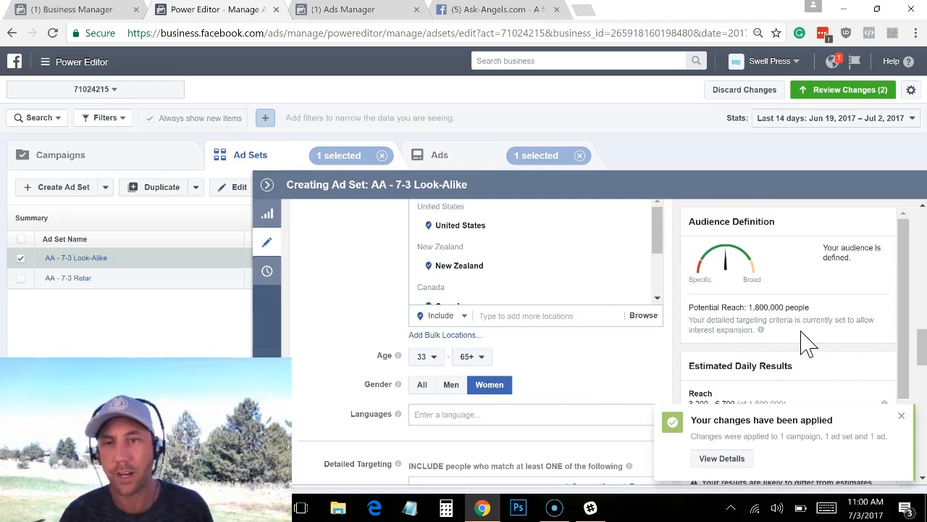
Check the Look-Alike ad set's conversion and budget settings and the ad it contains.
left_click_drag(923, 355, 923, 246)
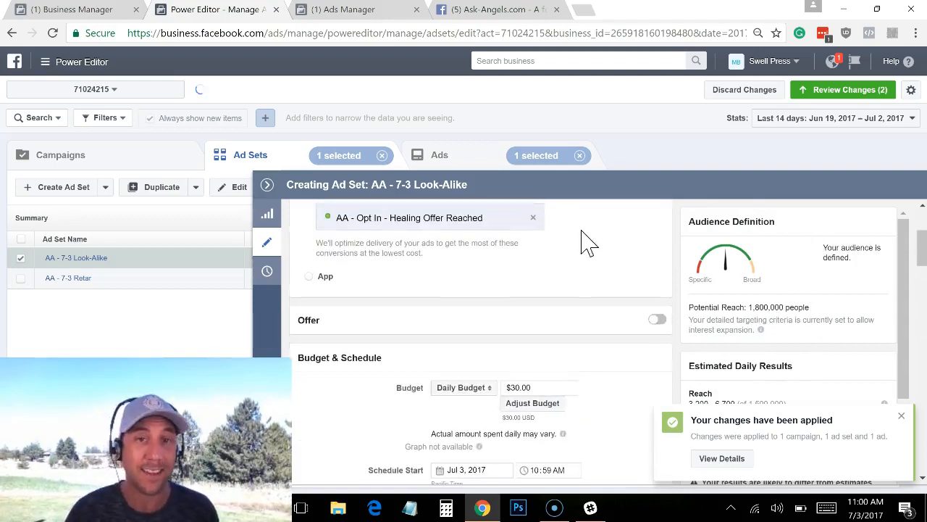
left_click(457, 165)
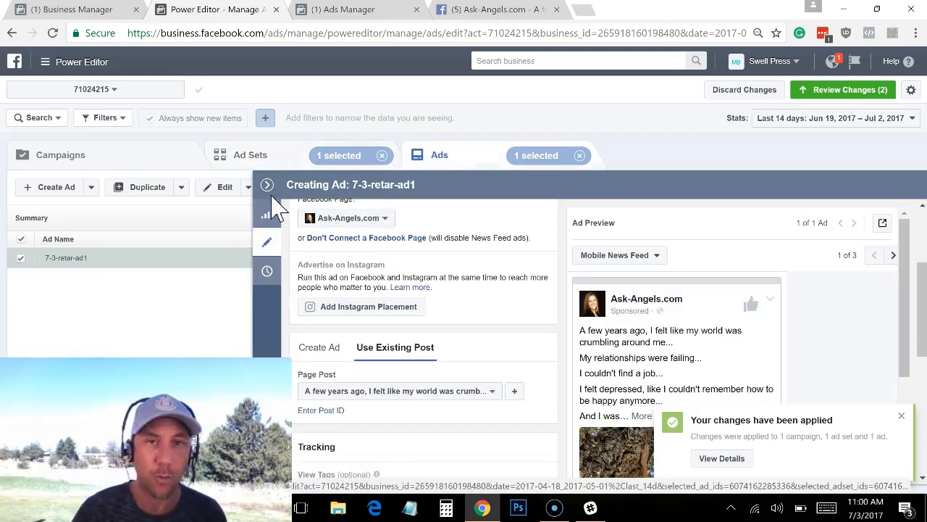
left_click(262, 161)
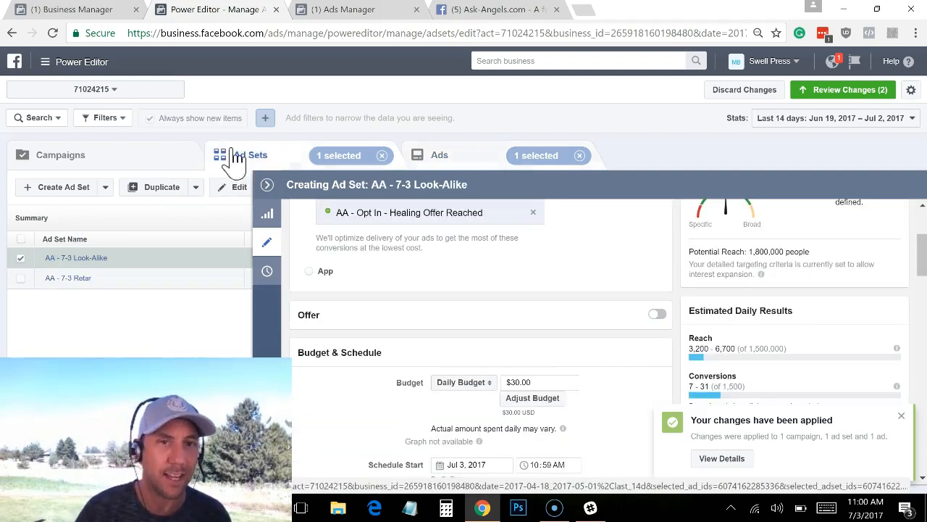
Select the AA - 7-3 Retar ad set along with AA - 7-3 Look-Alike and set the daily budget of both to $5.00.
left_click(21, 279)
left_click(454, 165)
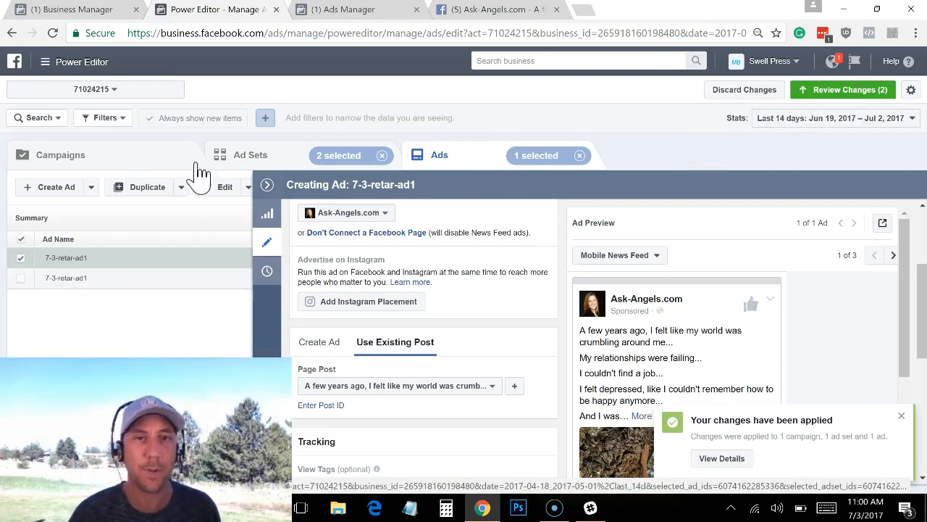
left_click(247, 155)
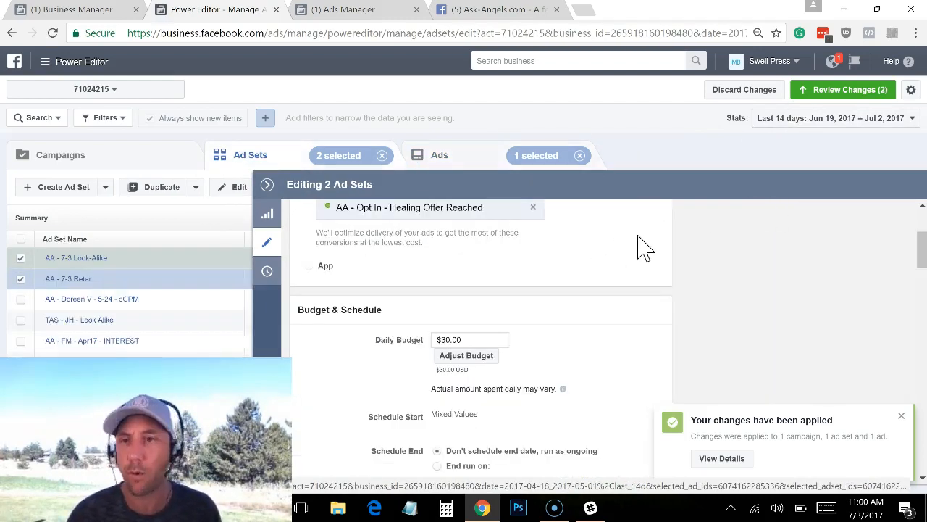
left_click_drag(446, 340, 450, 347)
key("BackSpace")
type("5")
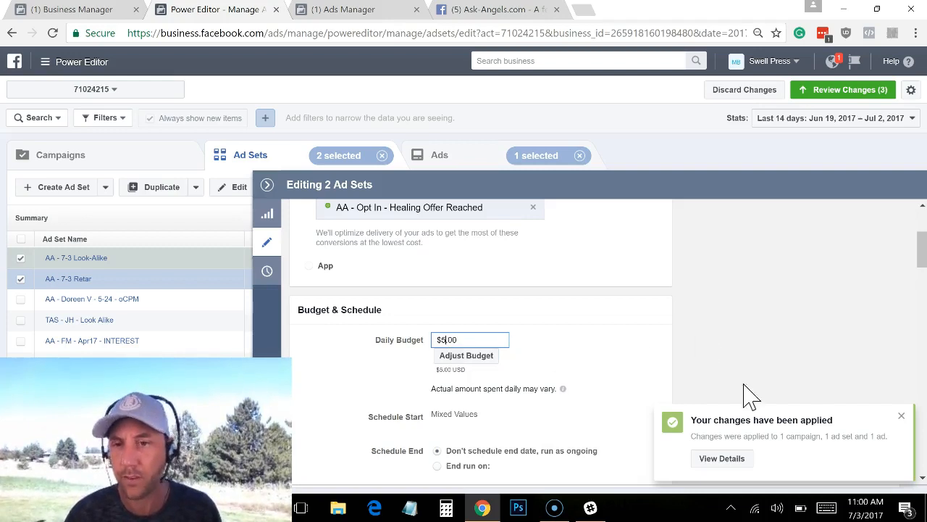
left_click(621, 357)
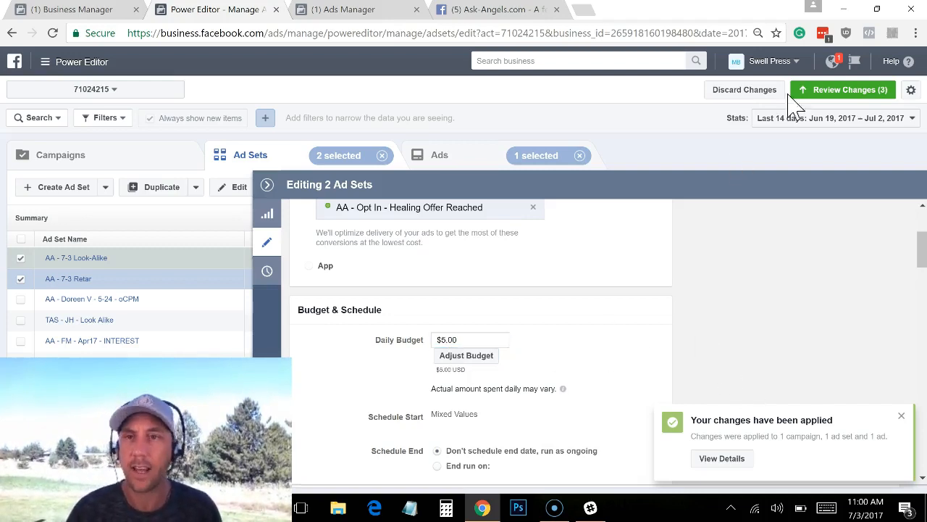
Open the review of the pending ad set and ad changes.
left_click(818, 94)
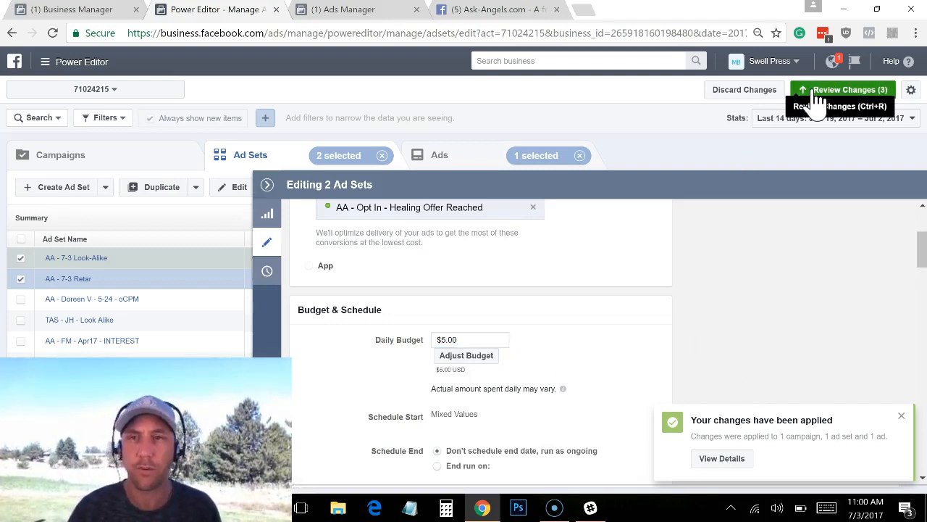